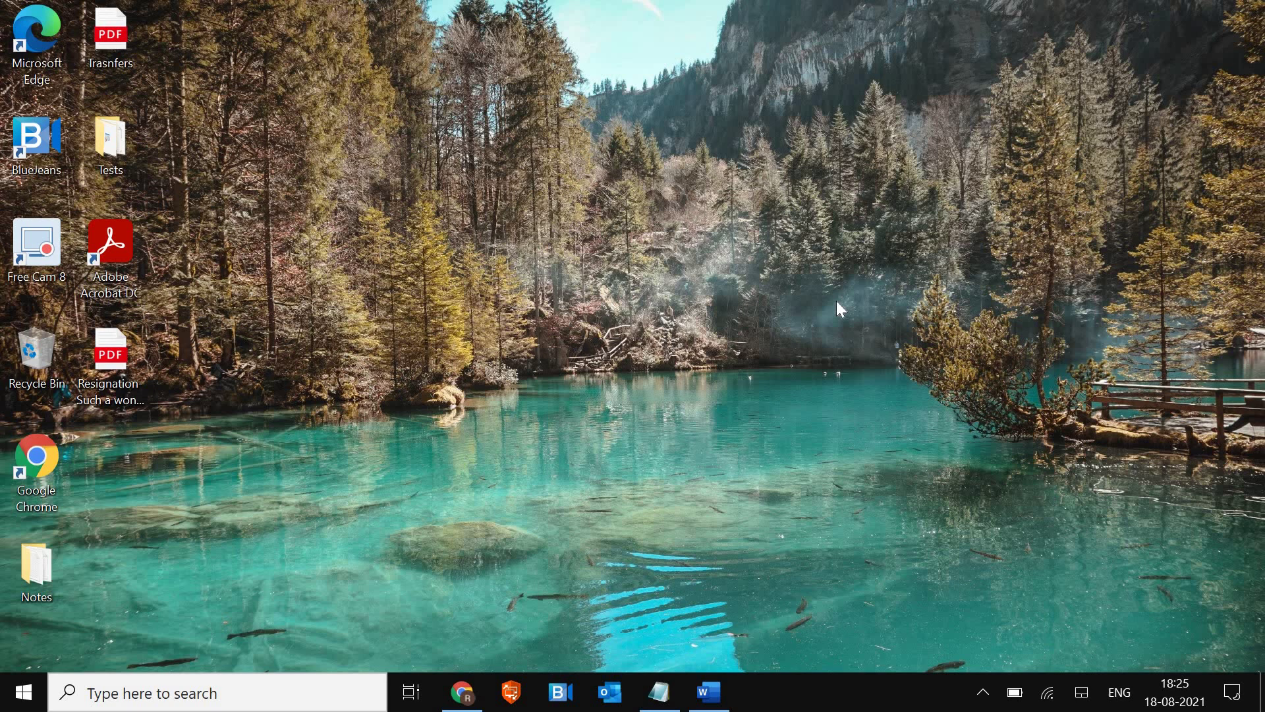
Run ncpa.cpl from the Start right-click Run dialog to open Network Connections
right_click(23, 695)
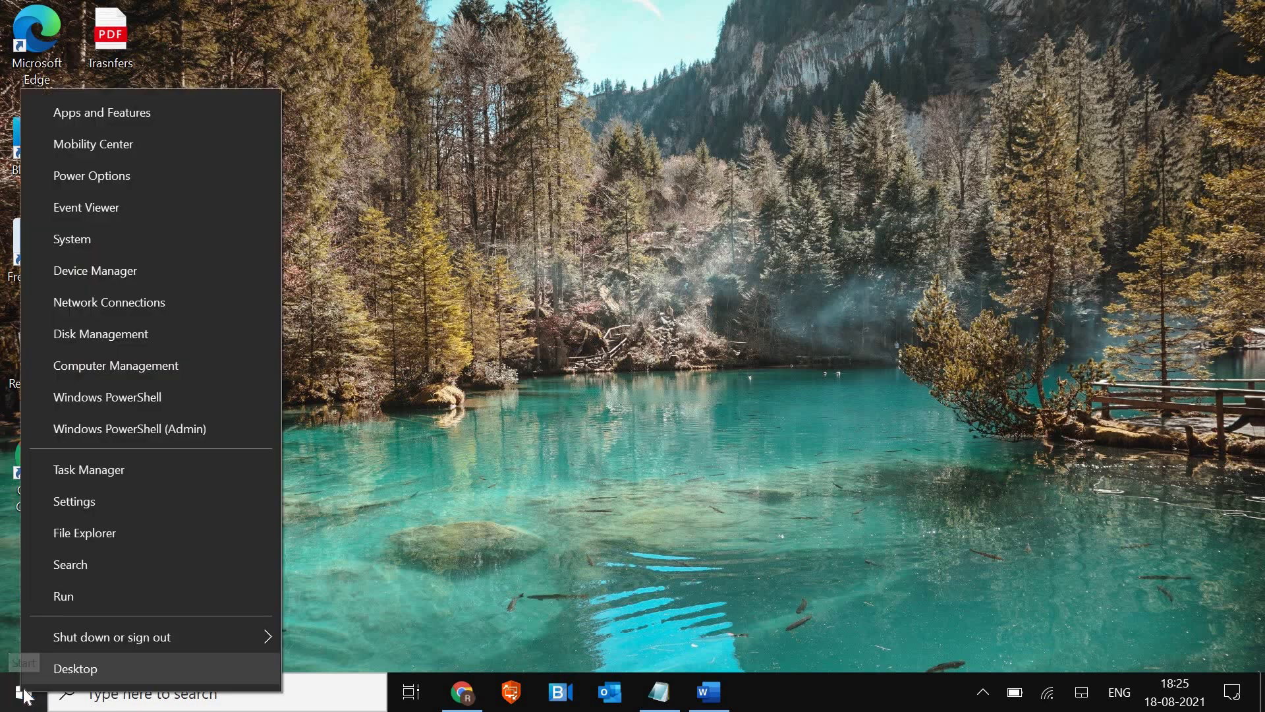
click(97, 597)
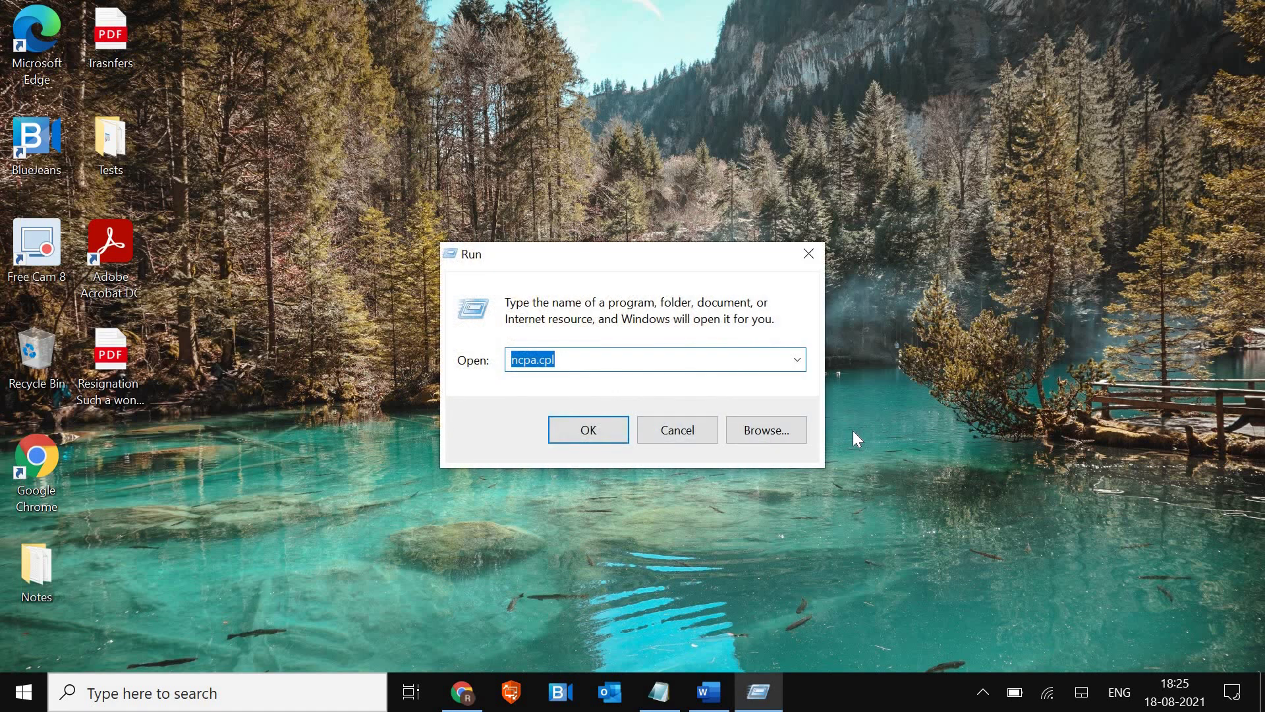
click(621, 359)
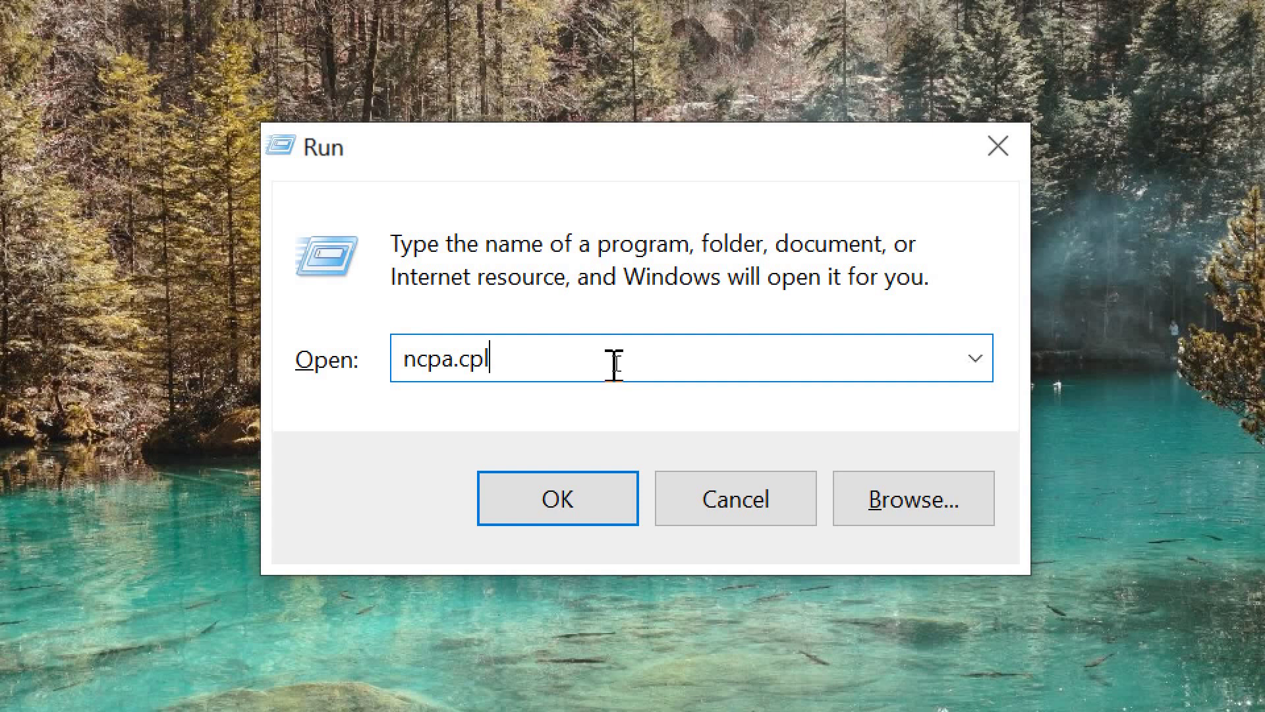
click(573, 501)
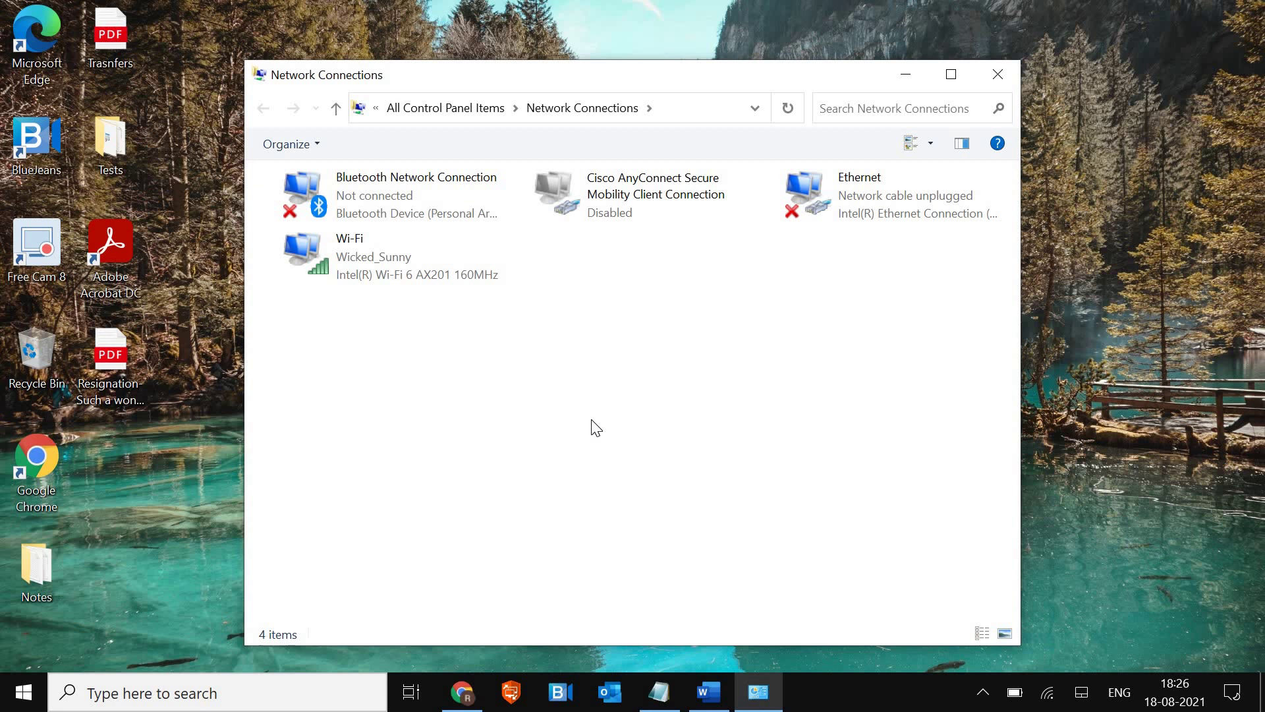
Open the Wi-Fi connection's Internet Protocol Version 4 (TCP/IPv4) properties to use automatic IP and DNS addresses
click(398, 255)
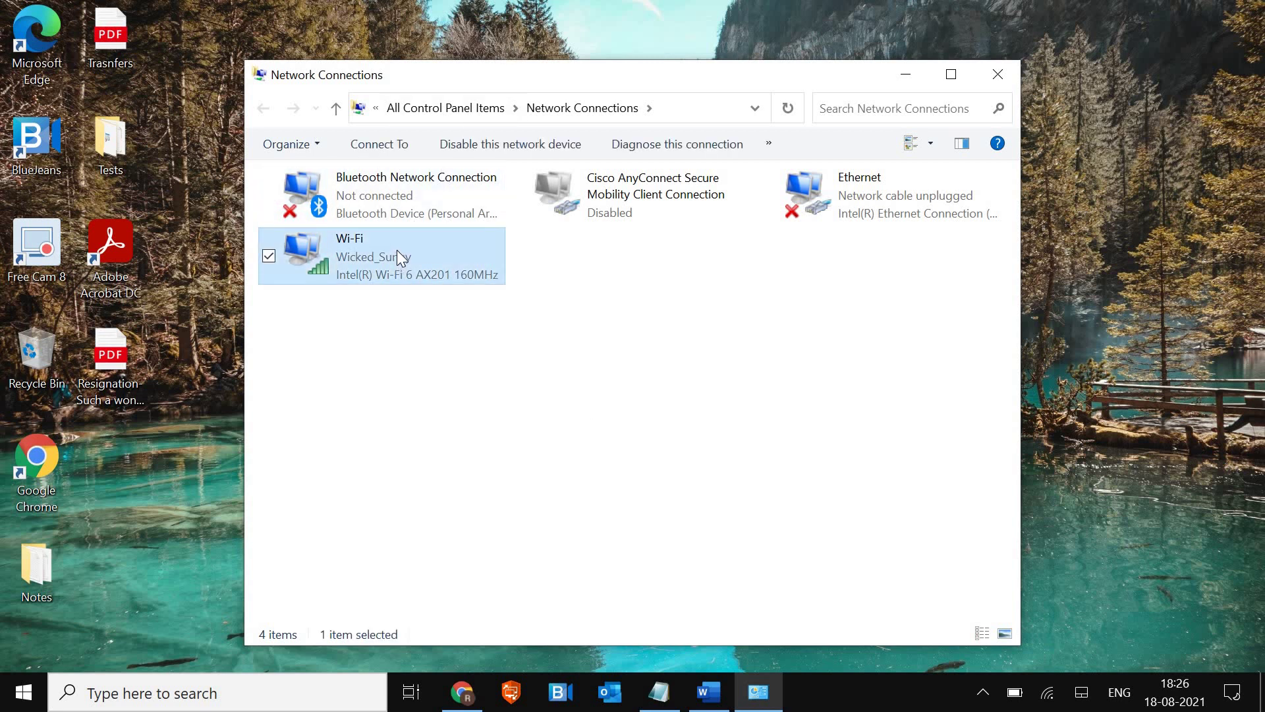
right_click(397, 250)
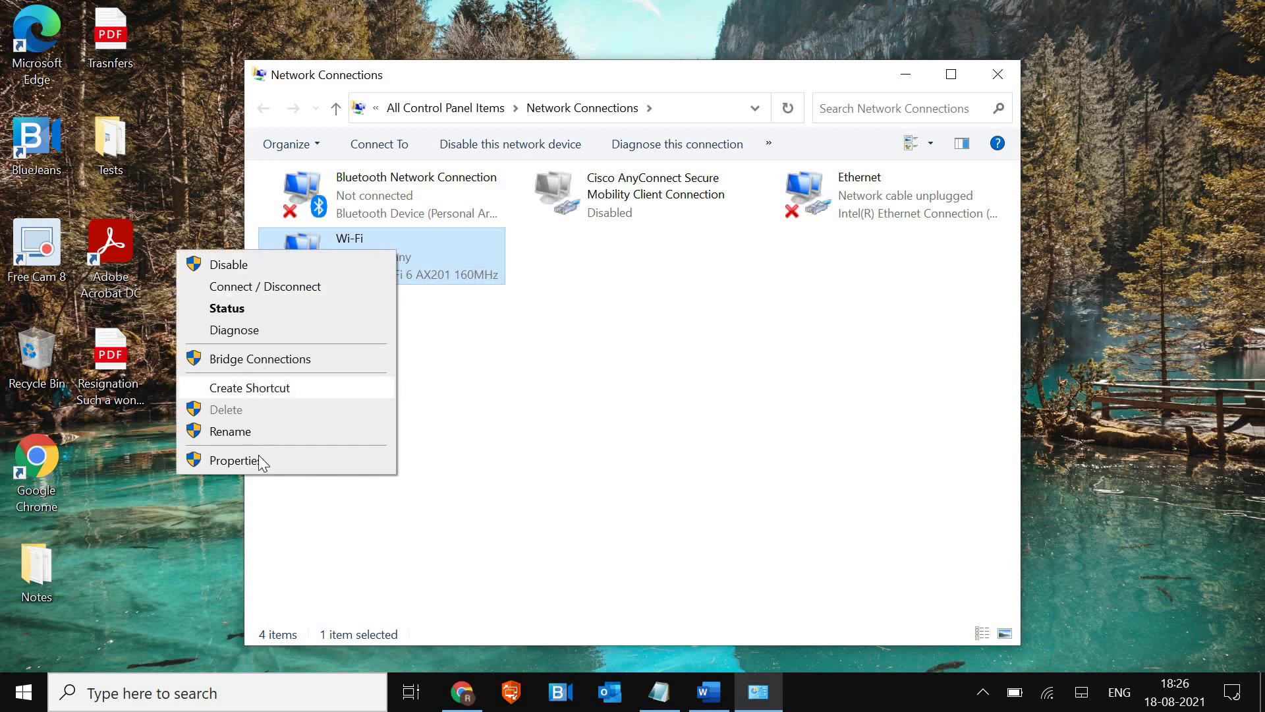
click(353, 459)
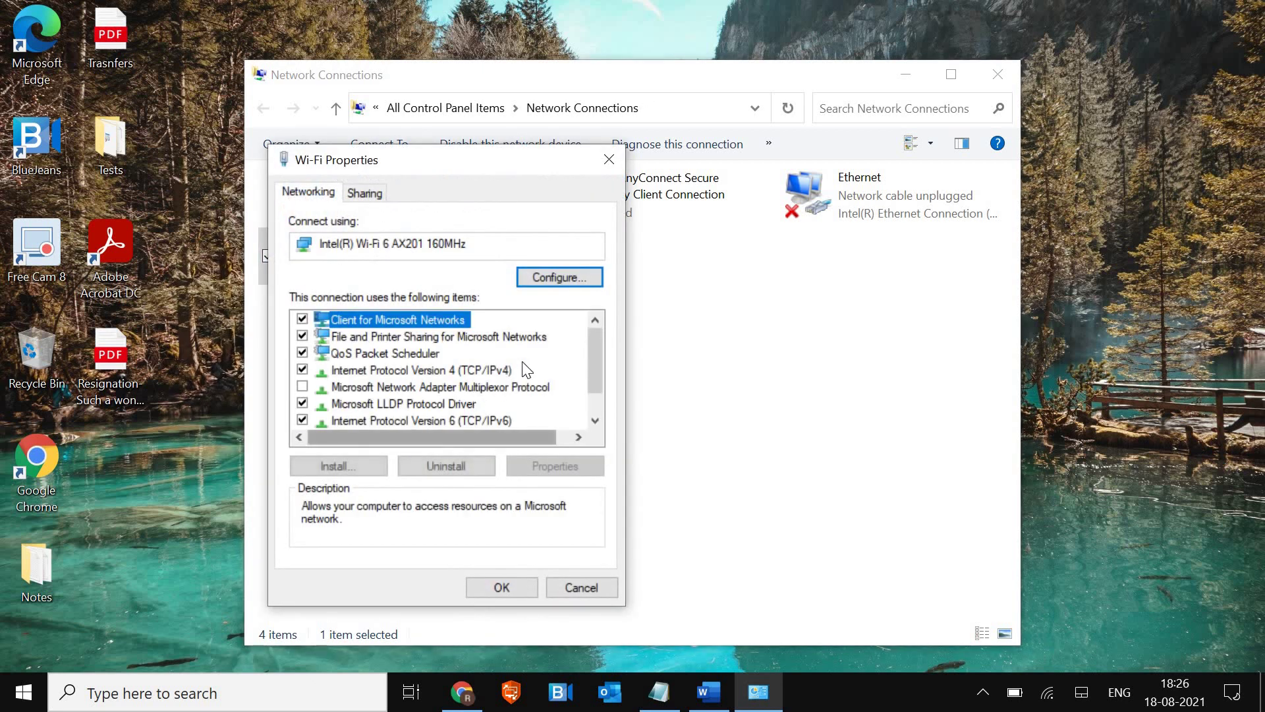
click(404, 373)
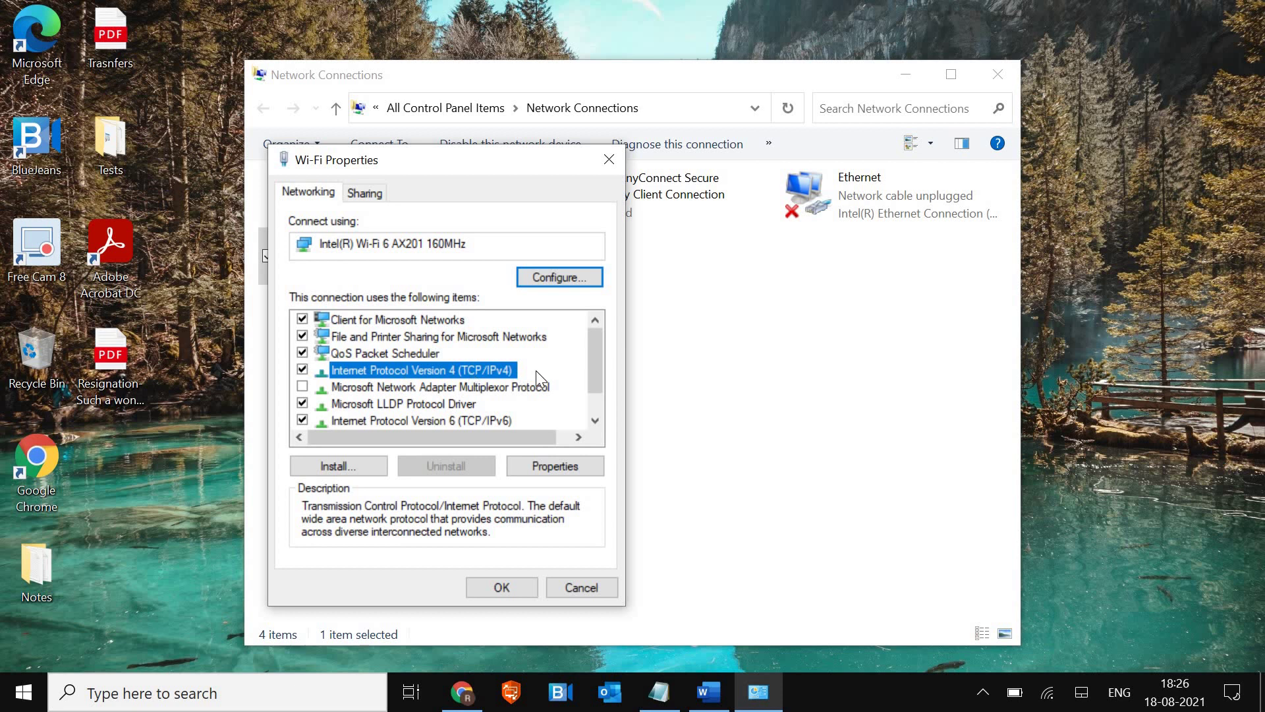
click(576, 464)
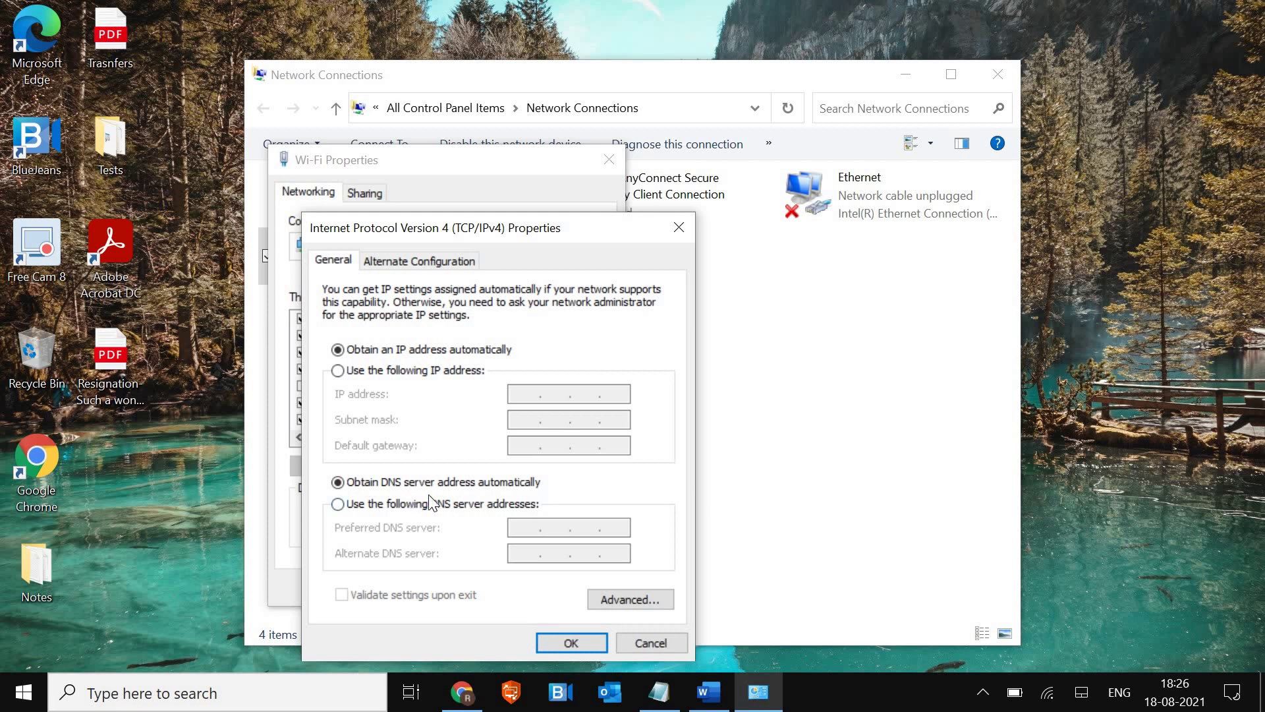
Confirm the automatic IPv4 settings, bring up the Word notes, and launch Command Prompt ('cmd') as administrator
click(596, 642)
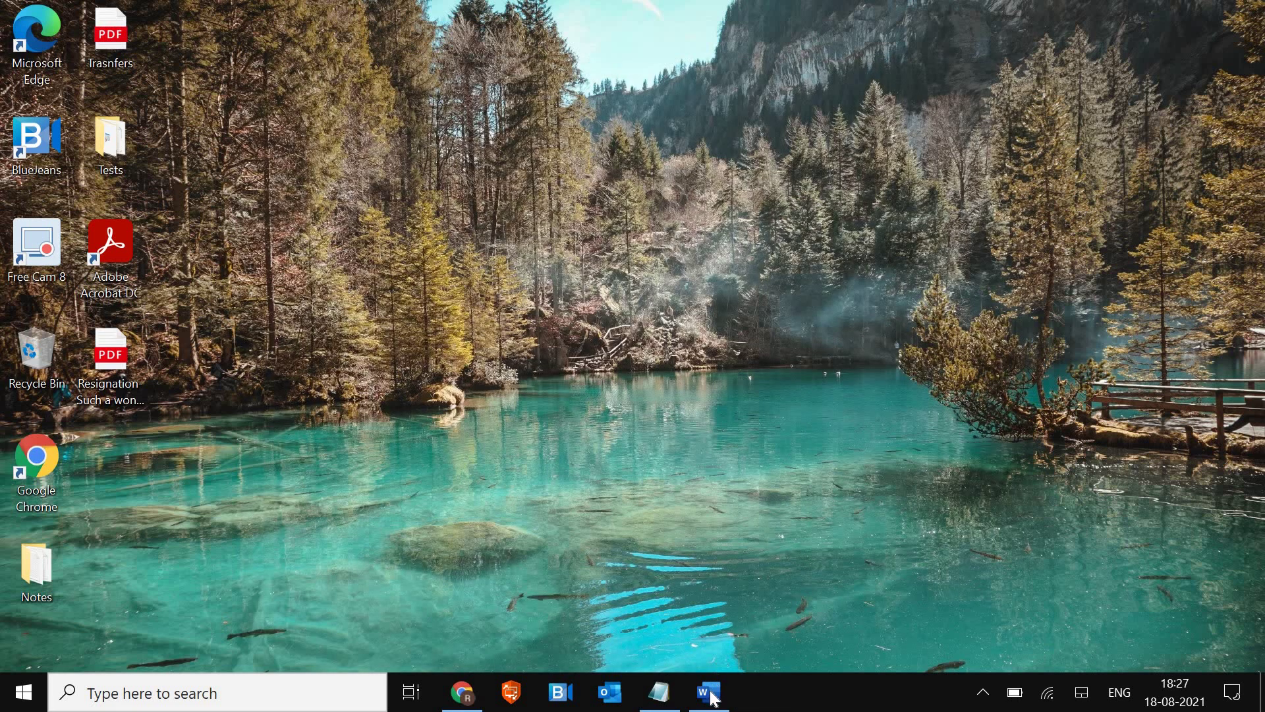
click(705, 593)
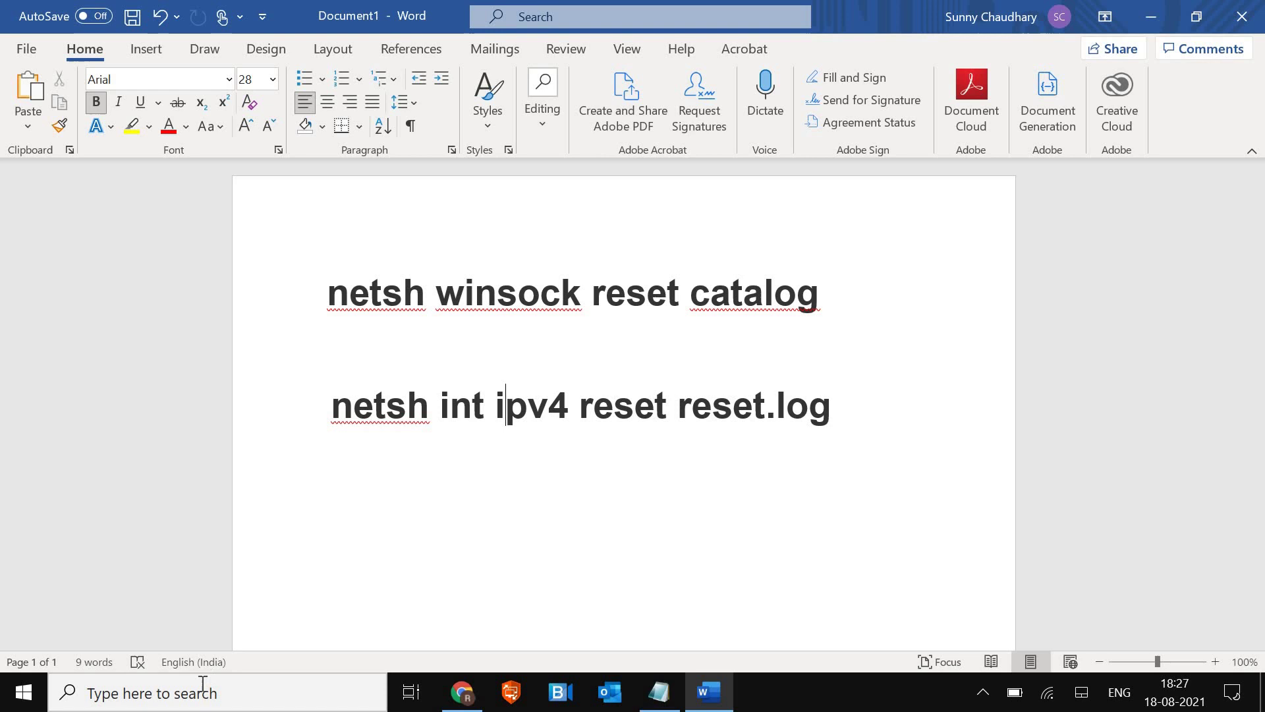
click(178, 697)
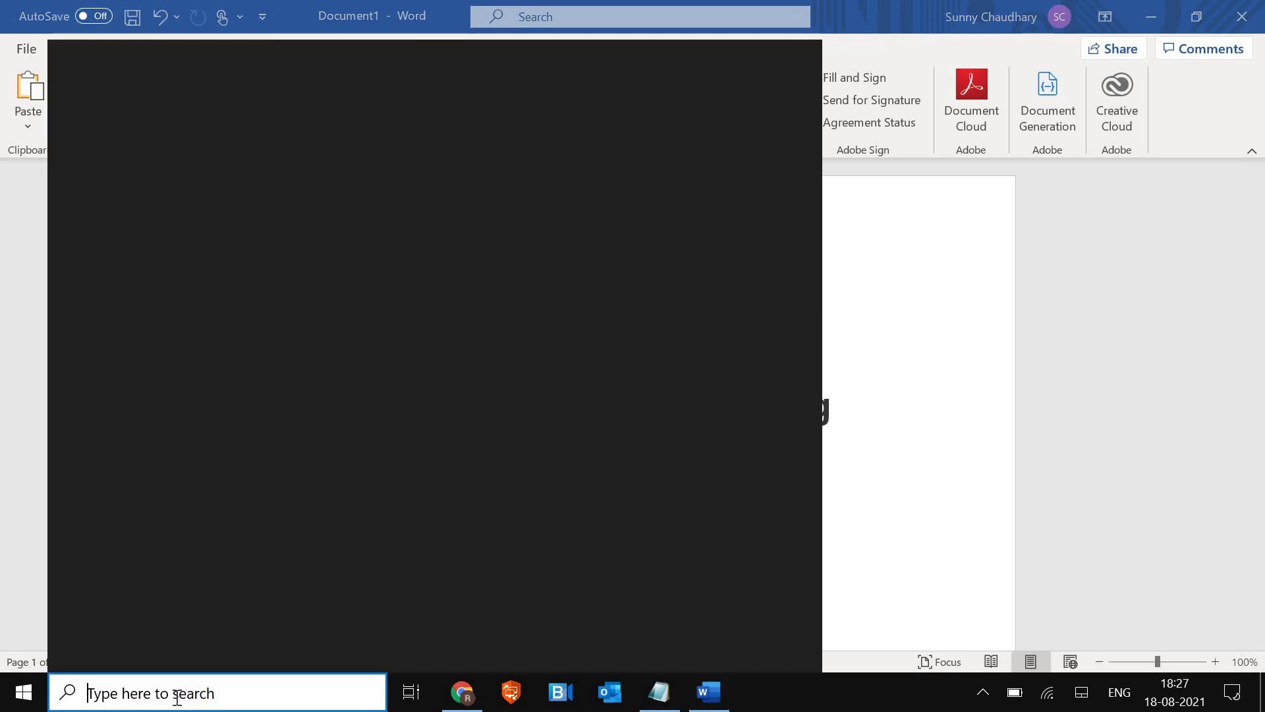
text(cmd)
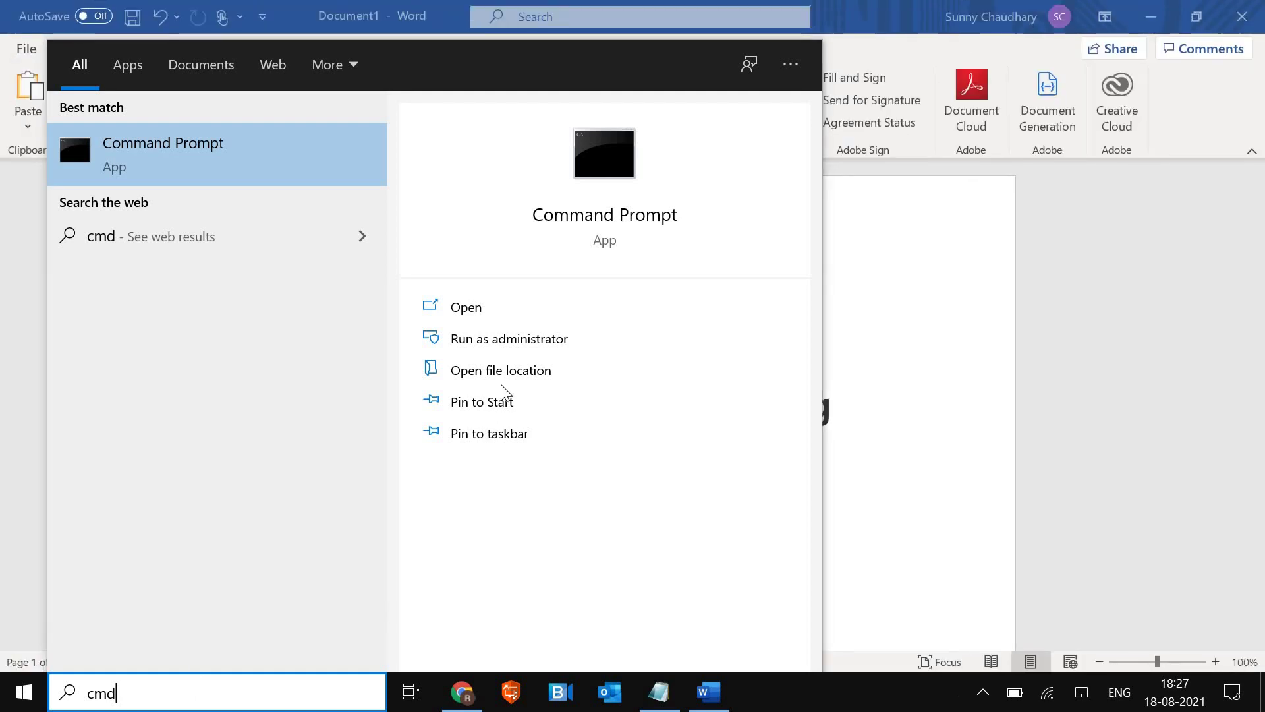
click(510, 345)
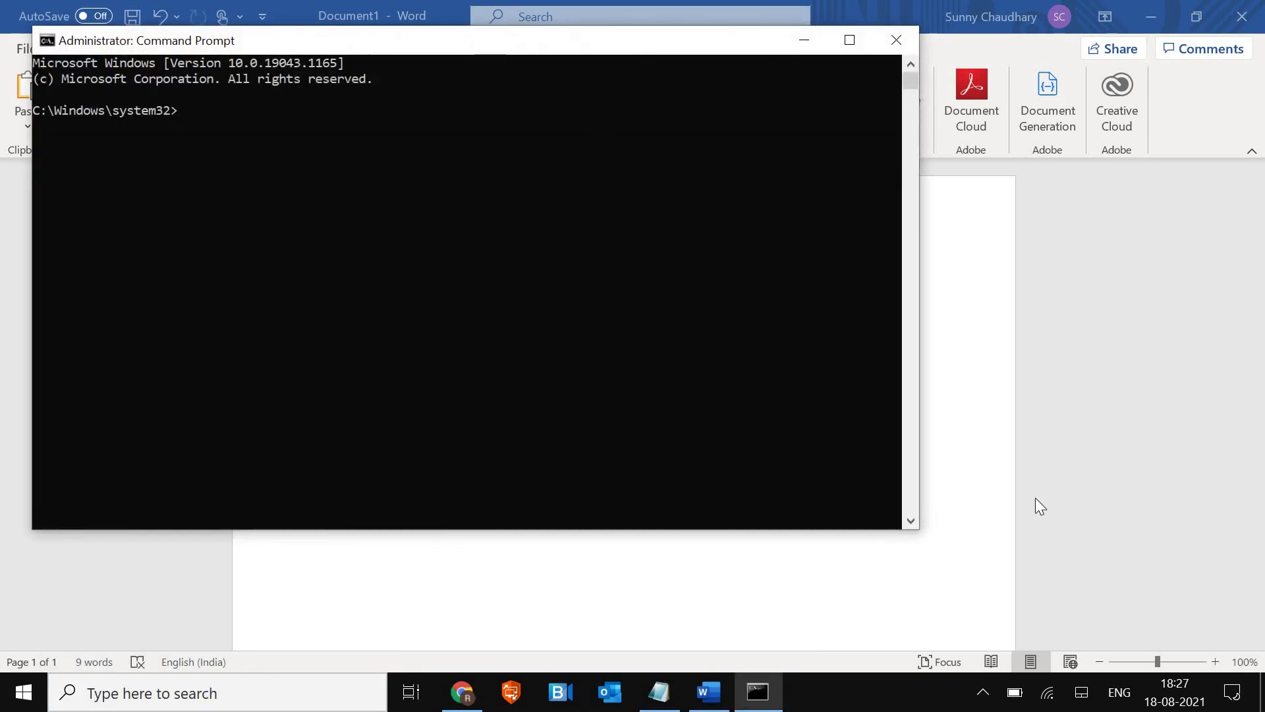
Copy 'netsh winsock reset catalog' from the Word notes and run it in the admin Command Prompt
click(828, 290)
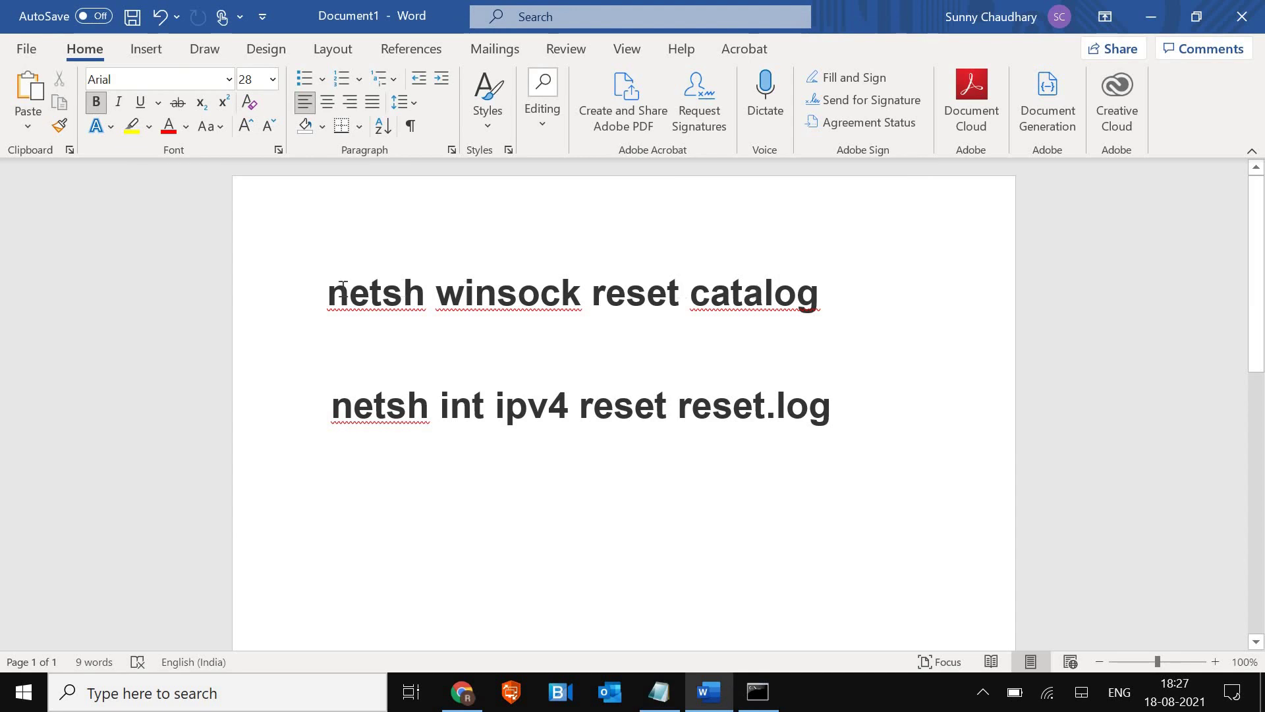
triple_click(342, 290)
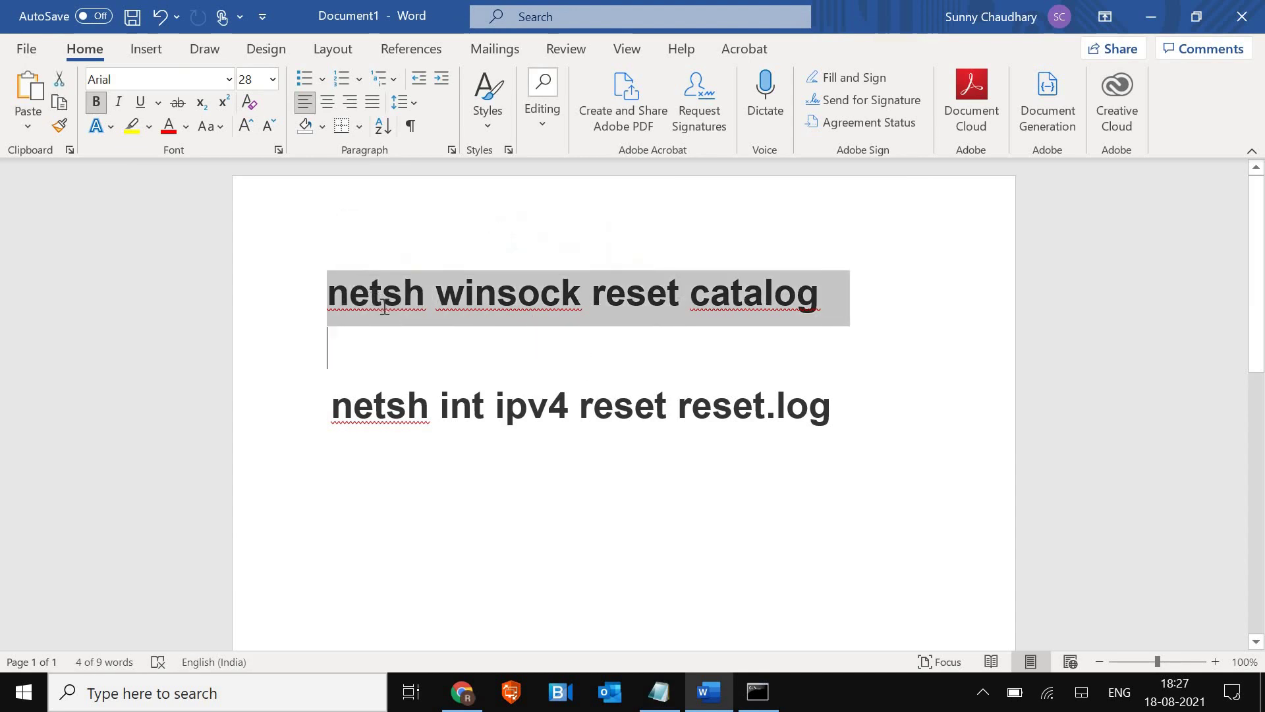
key(Down)
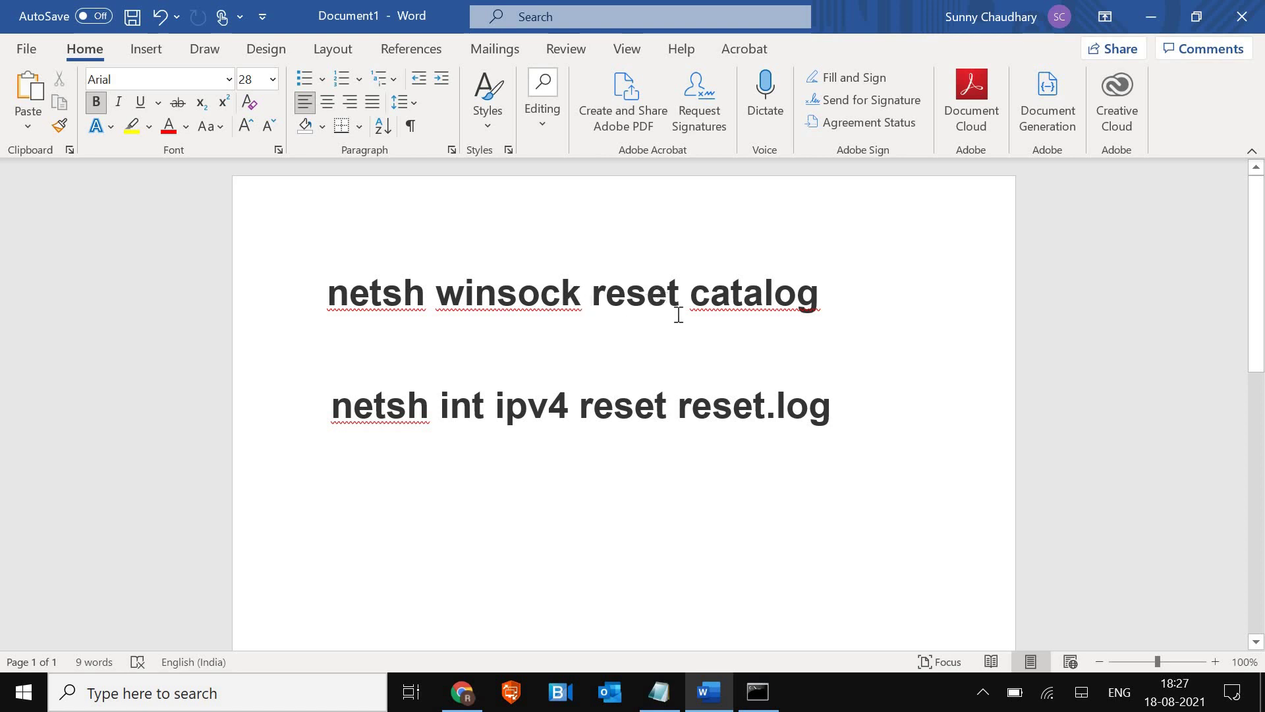
key(Left)
triple_click(374, 292)
key(ctrl+c)
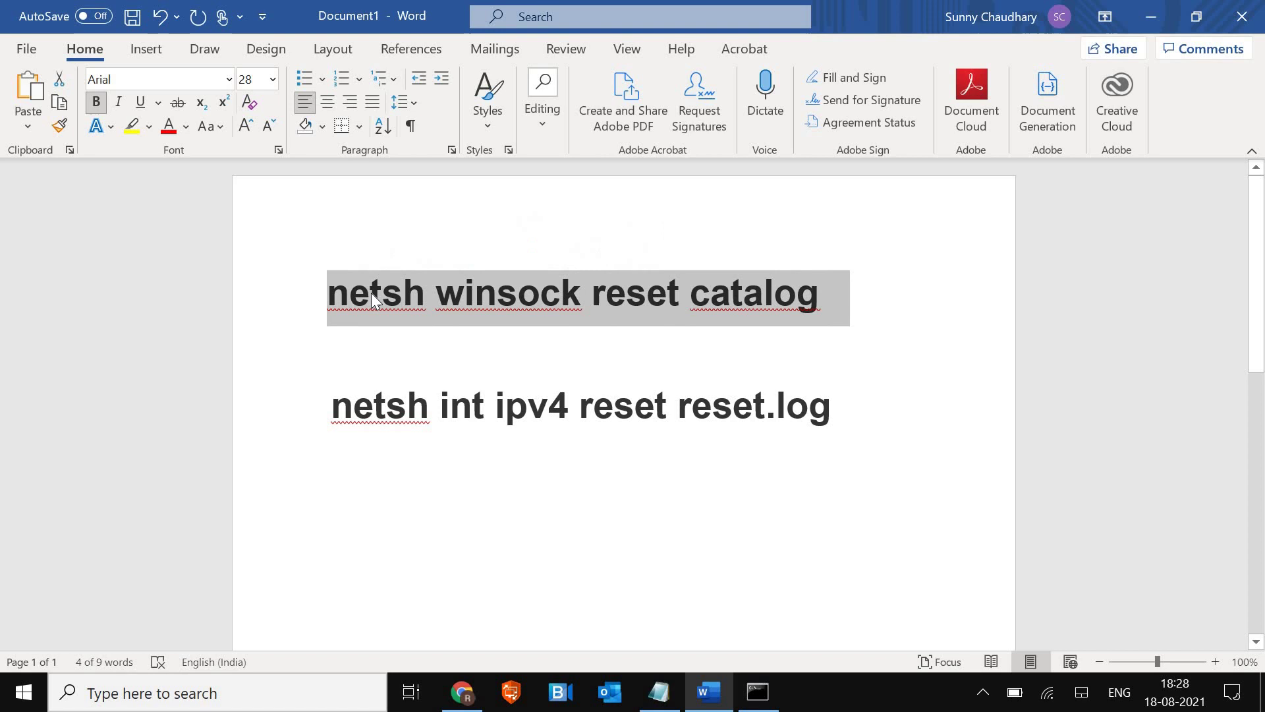
key(alt+Tab)
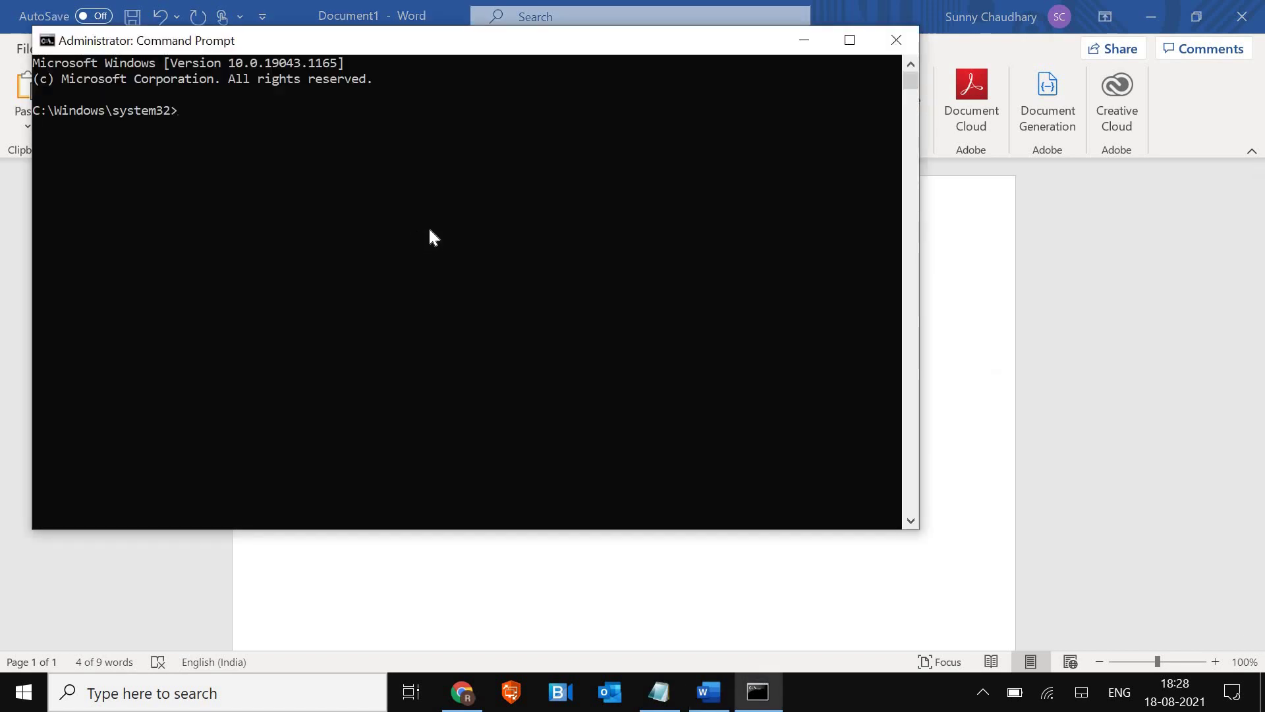
key(ctrl+v)
key(Return)
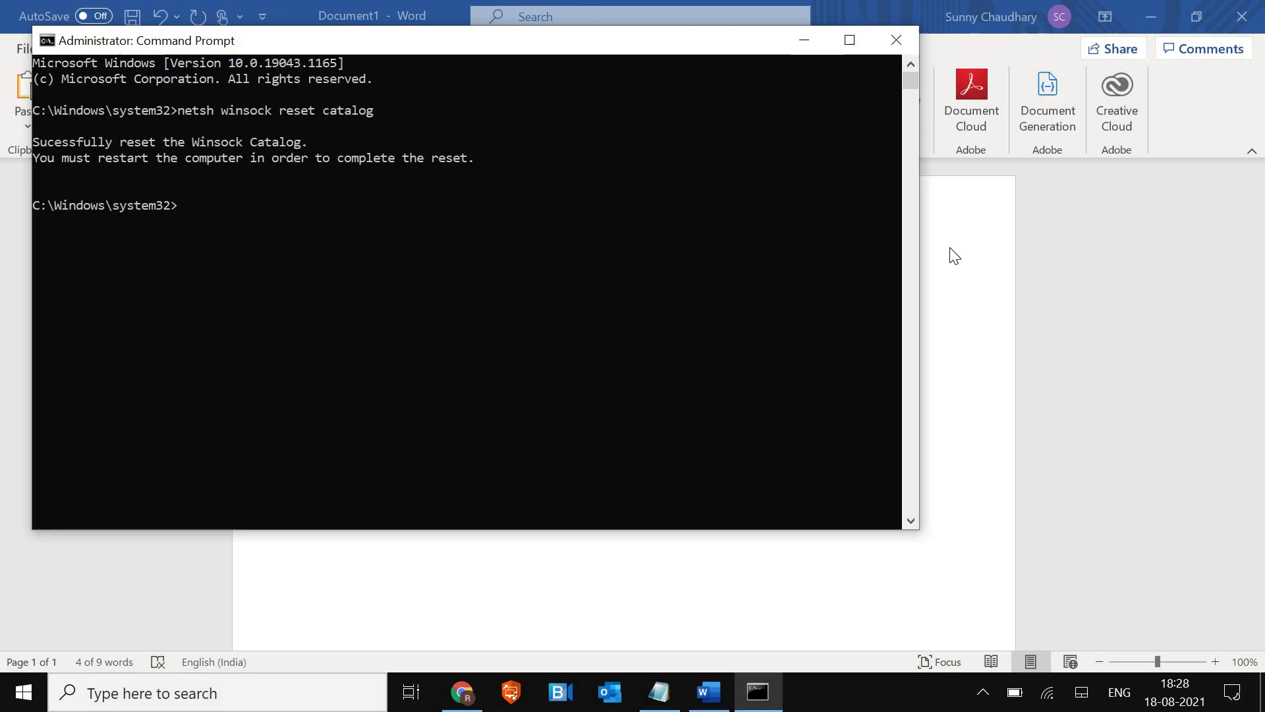
Run 'netsh int ipv4 reset reset.log' from the Word notes in the admin prompt, then close it
click(957, 339)
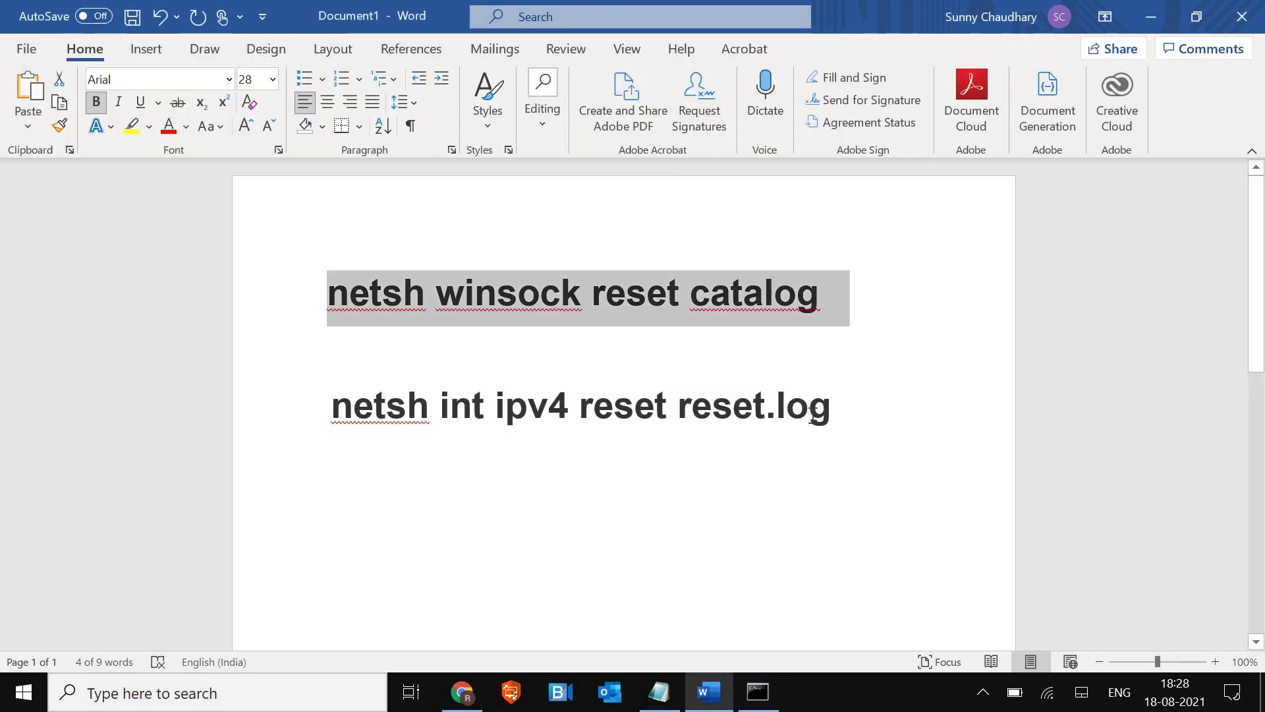
click(840, 409)
key(shift+Left)
key(shift+Left)
key(shift+Left)
key(shift+Left)
key(shift+Left)
key(shift+Left)
key(shift+Left)
key(shift+Left)
key(shift+Left)
key(shift+Left)
key(shift+Left)
key(shift+Left)
key(shift+Left)
key(shift+Left)
key(shift+Left)
key(shift+Left)
key(shift+Left)
key(shift+Left)
key(shift+Left)
key(shift+Left)
key(shift+Left)
key(shift+Left)
key(shift+Left)
key(shift+Left)
key(shift+Left)
key(ctrl+c)
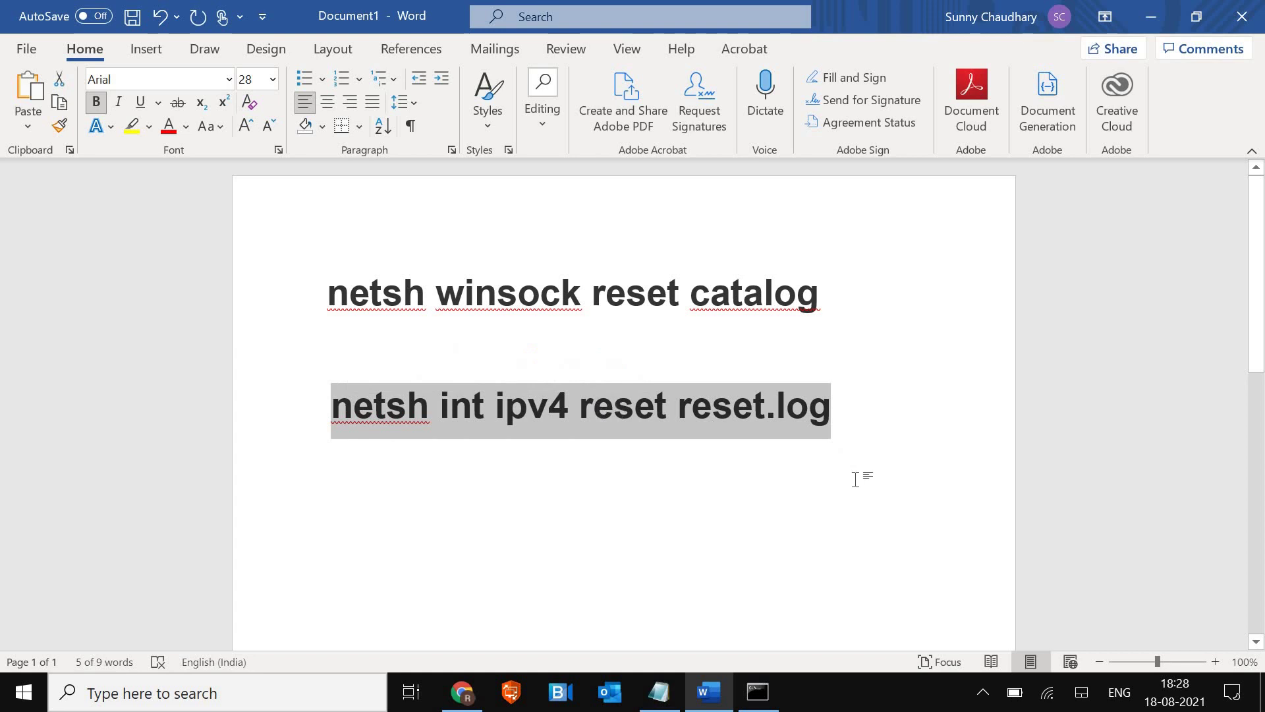
click(902, 481)
key(alt+Tab)
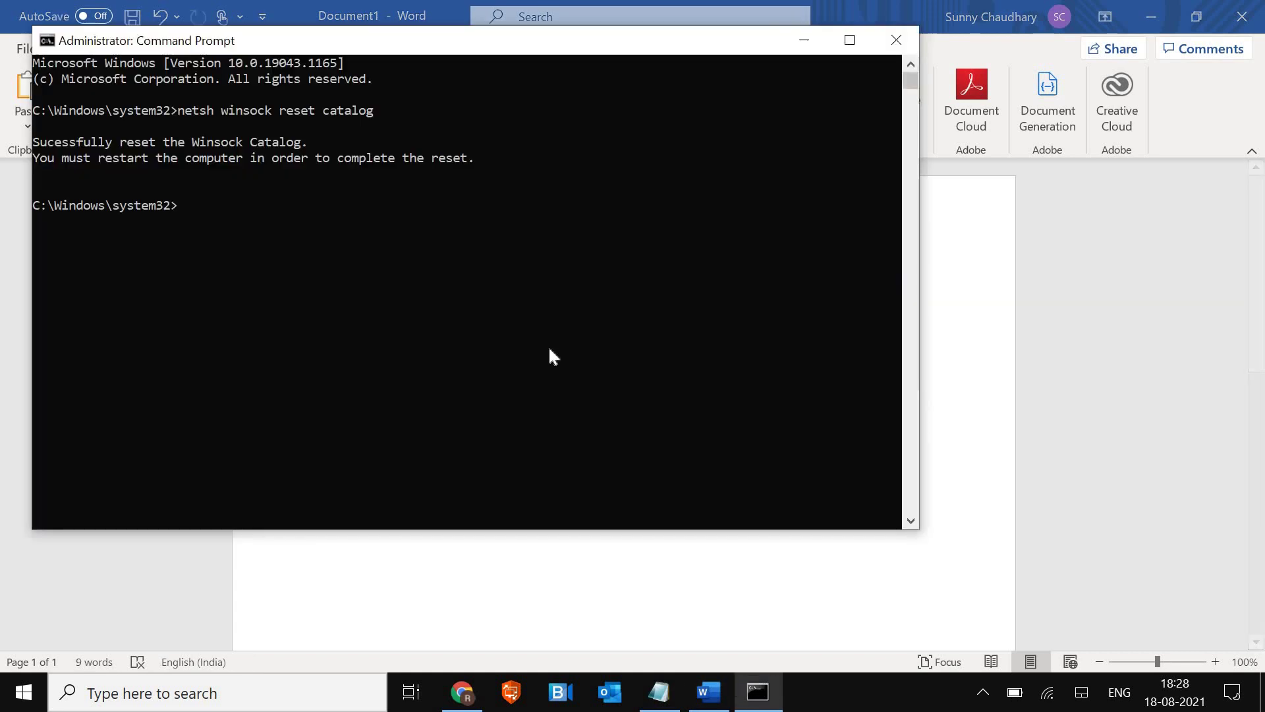
key(ctrl+v)
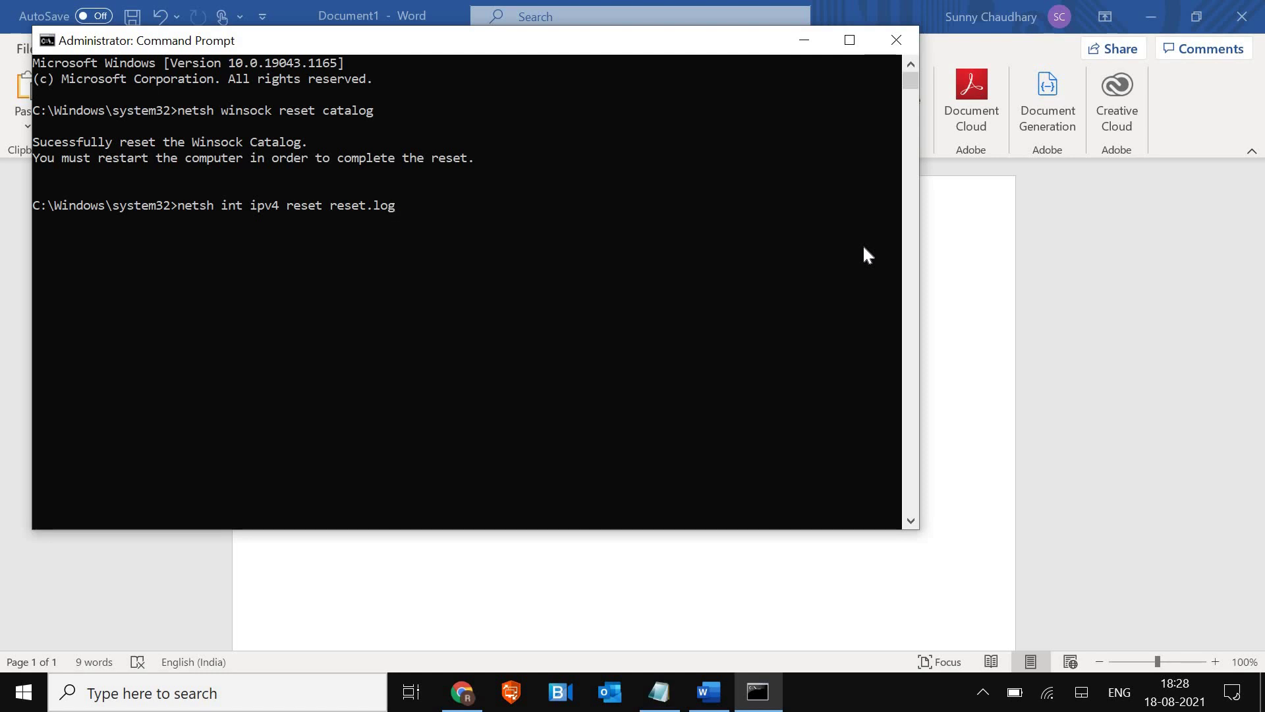
key(Return)
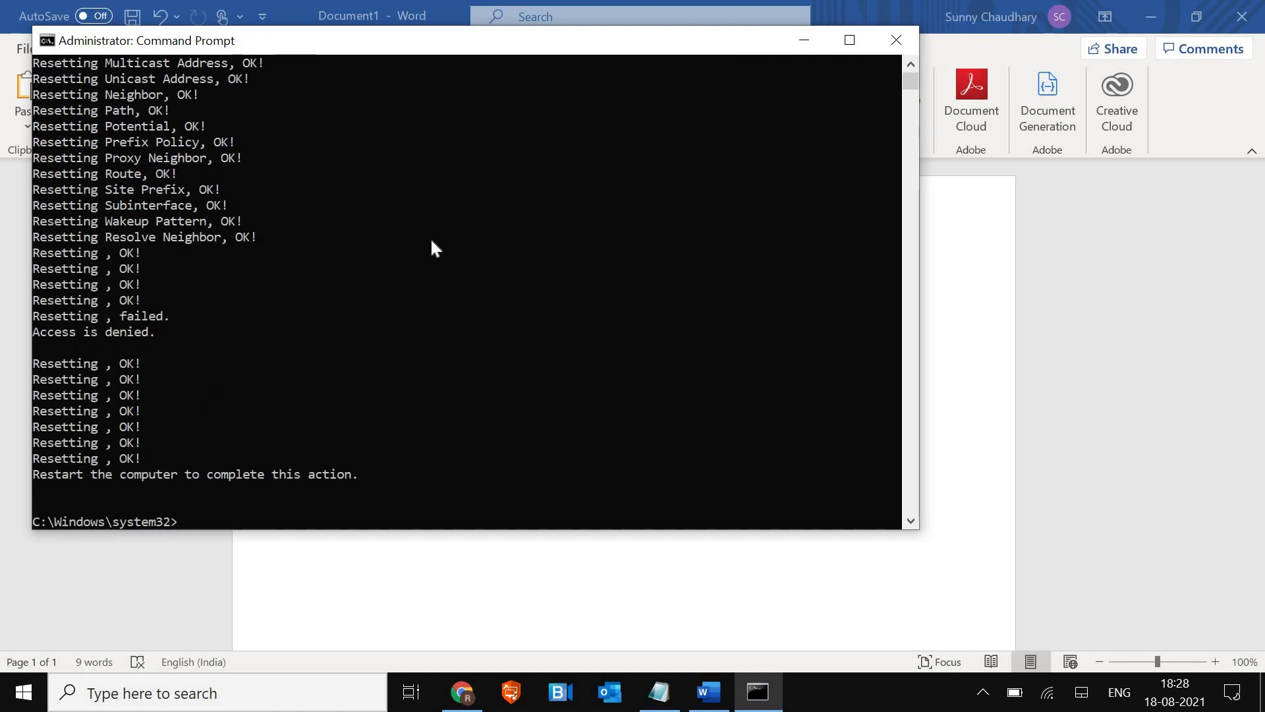
scroll(432, 246, up, 3)
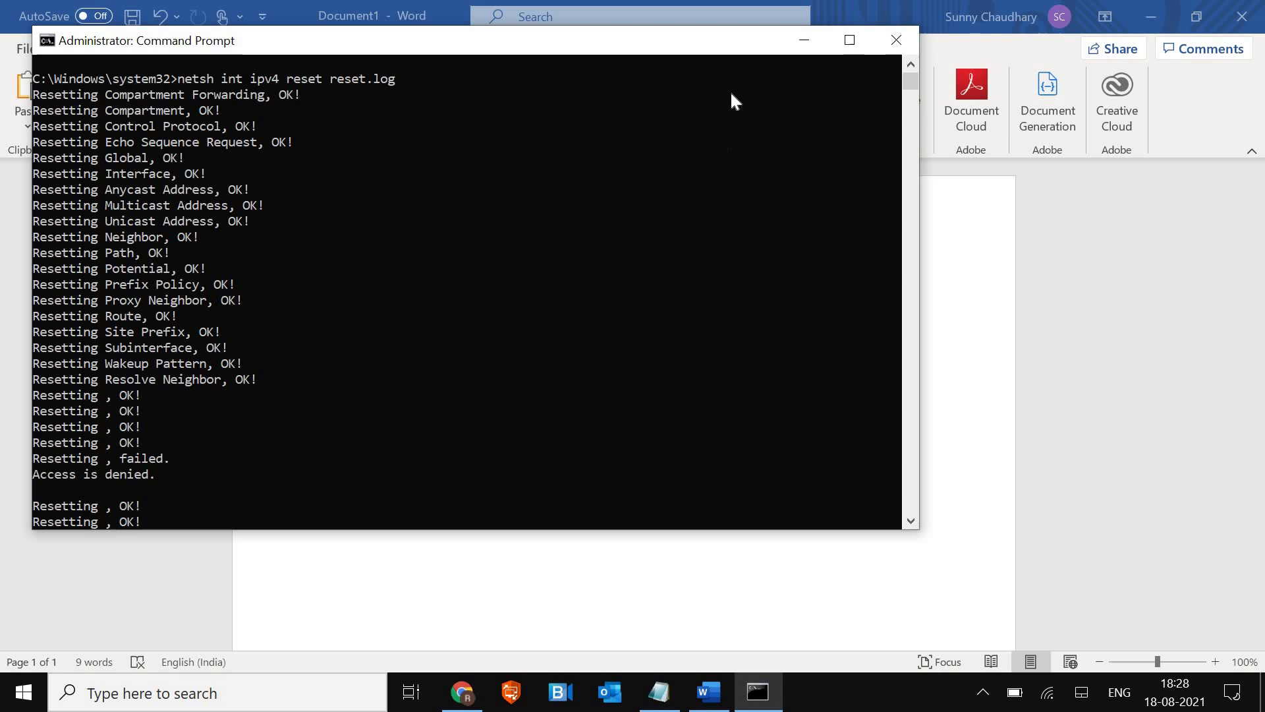
key(alt+F4)
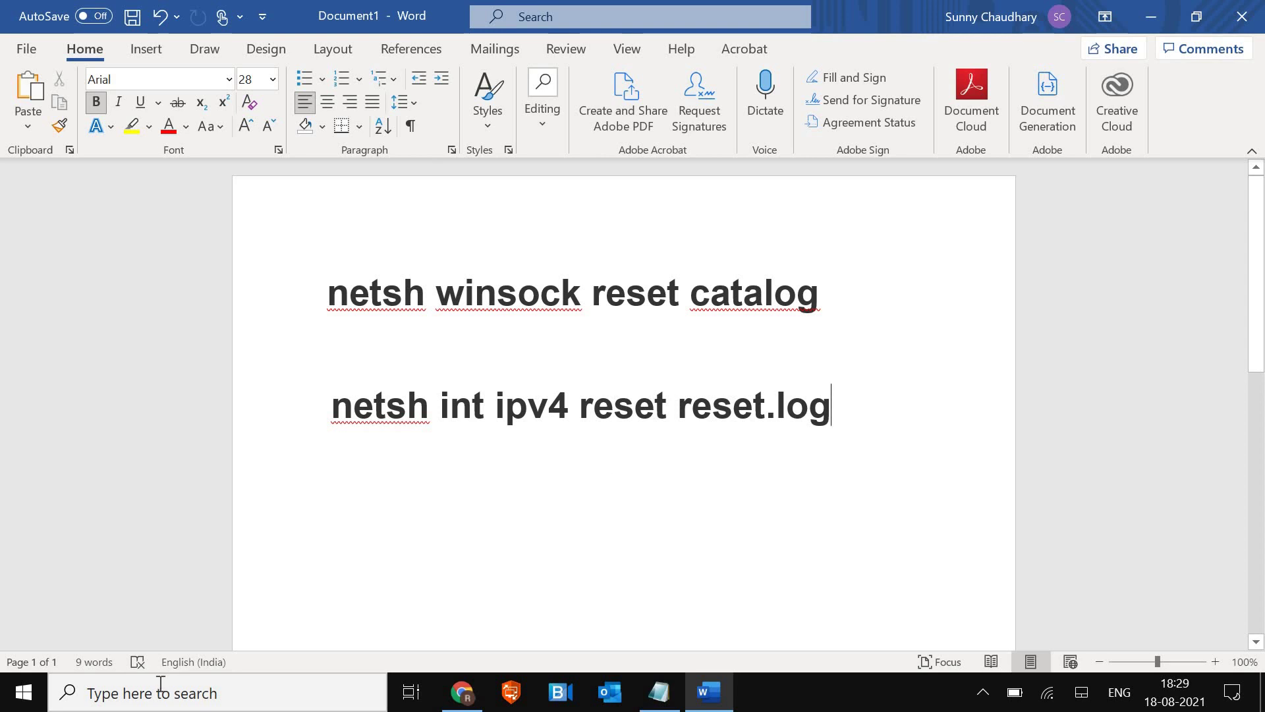
Open Device Manager from the Start right-click menu and expand Network adapters
right_click(21, 700)
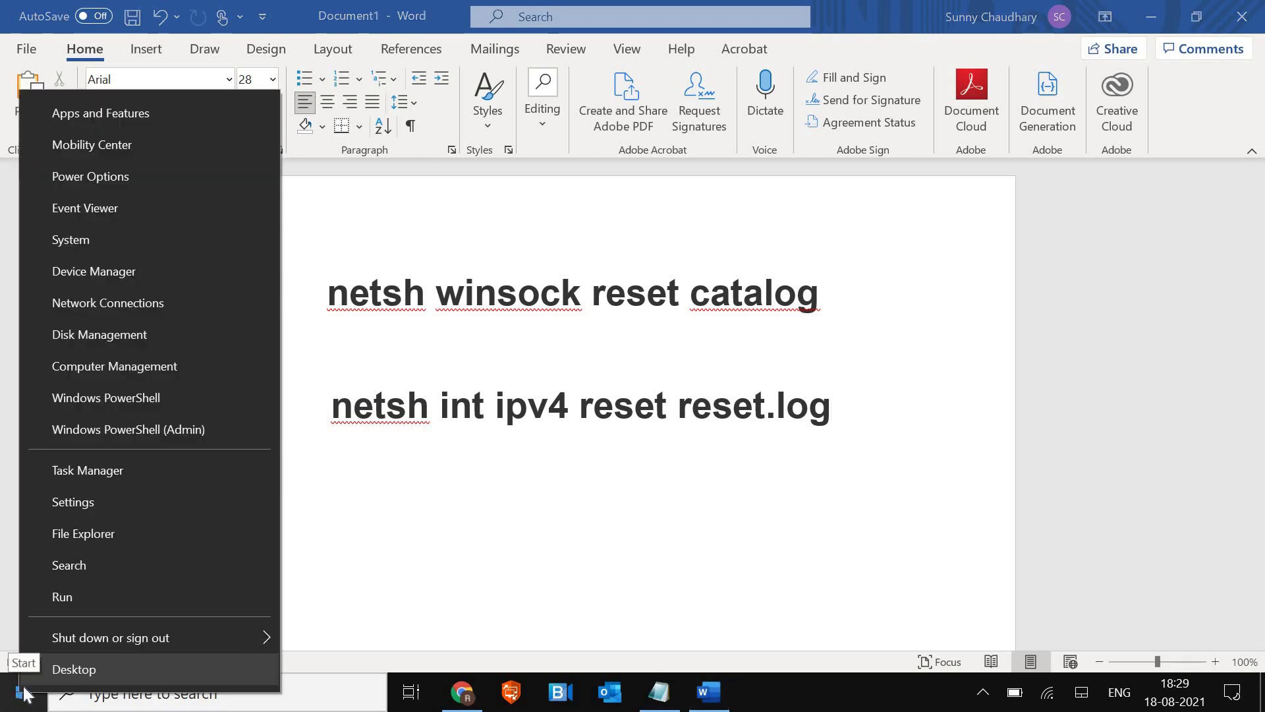
click(117, 278)
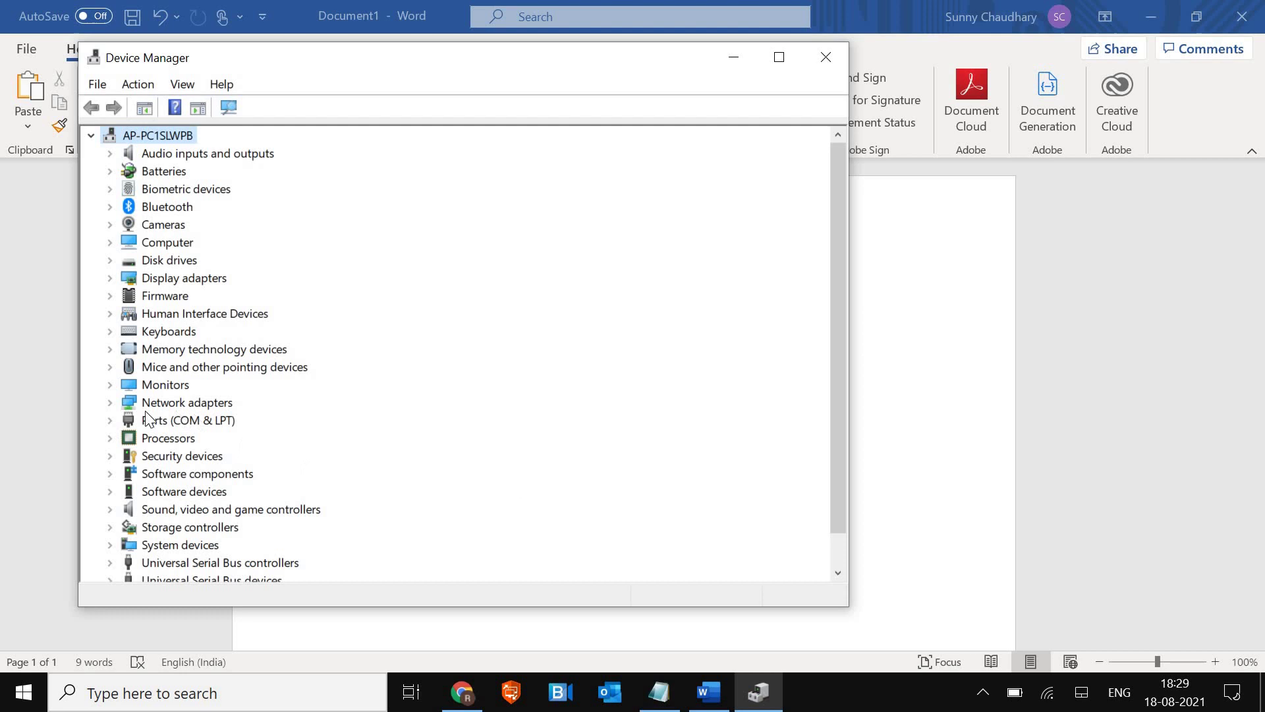
click(110, 403)
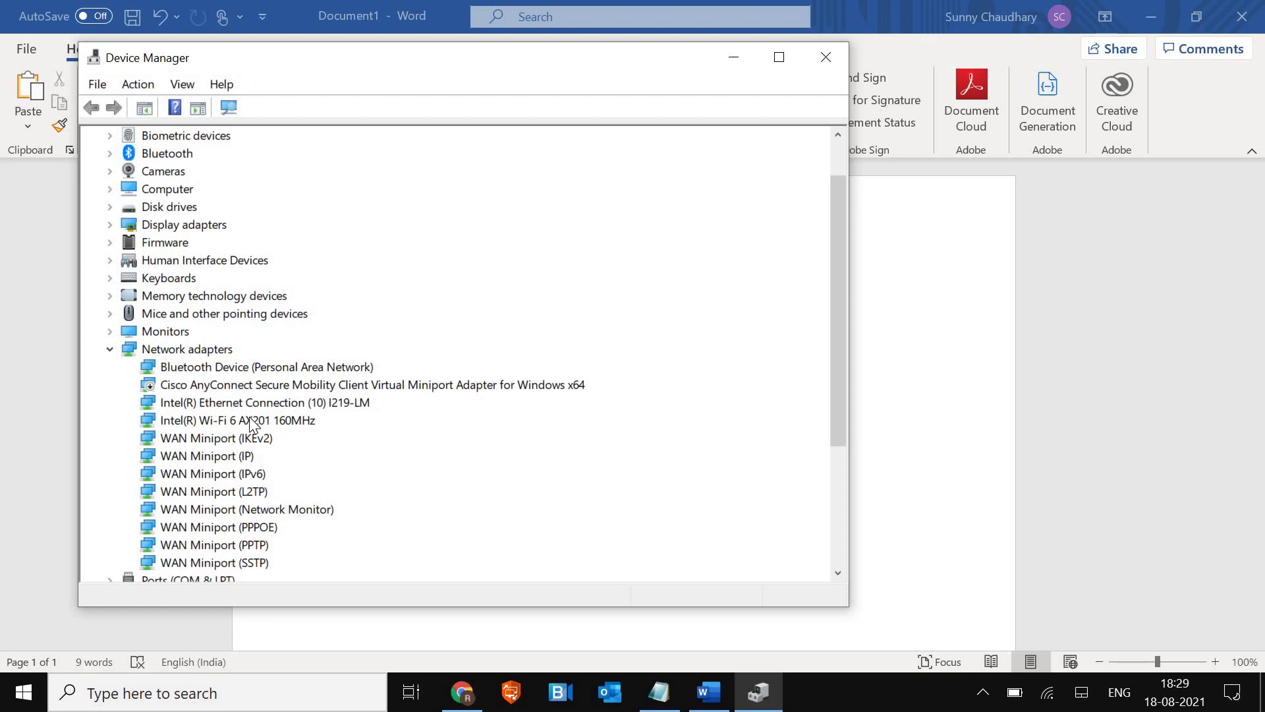
scroll(250, 424, down, 1)
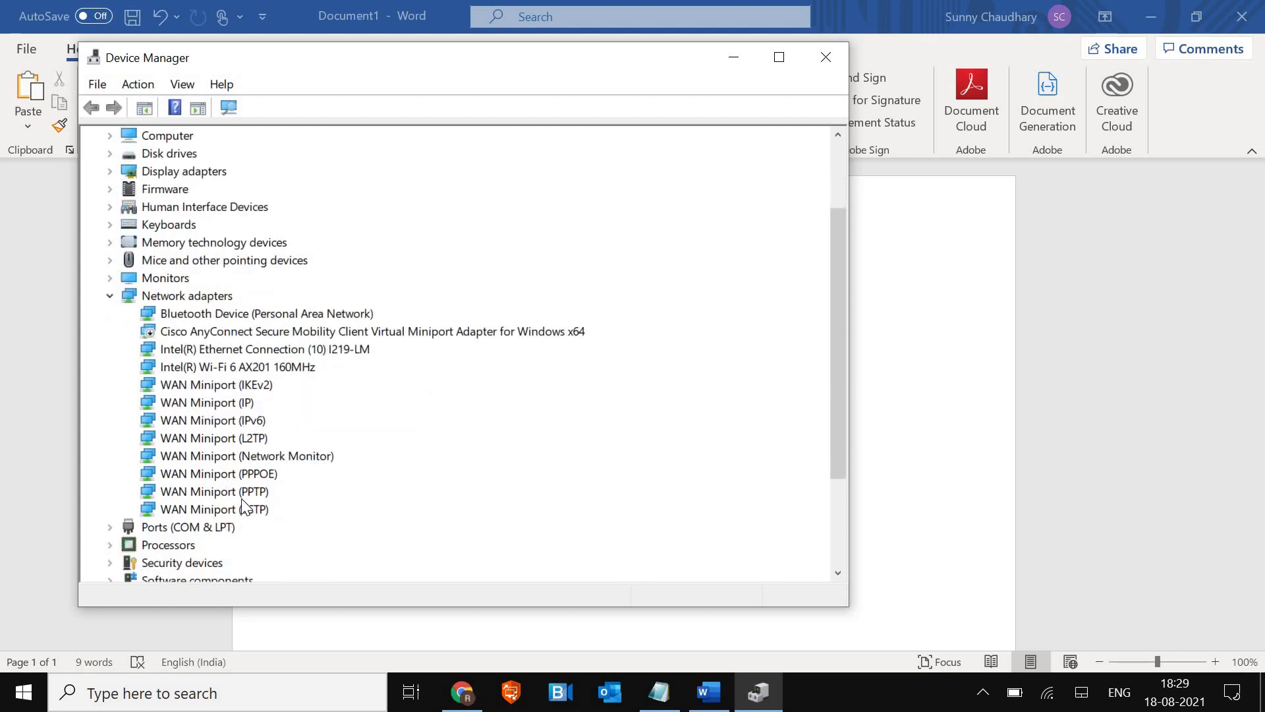
Bring up the actions menu for the Intel(R) Wi-Fi 6 AX201 160MHz adapter
click(248, 369)
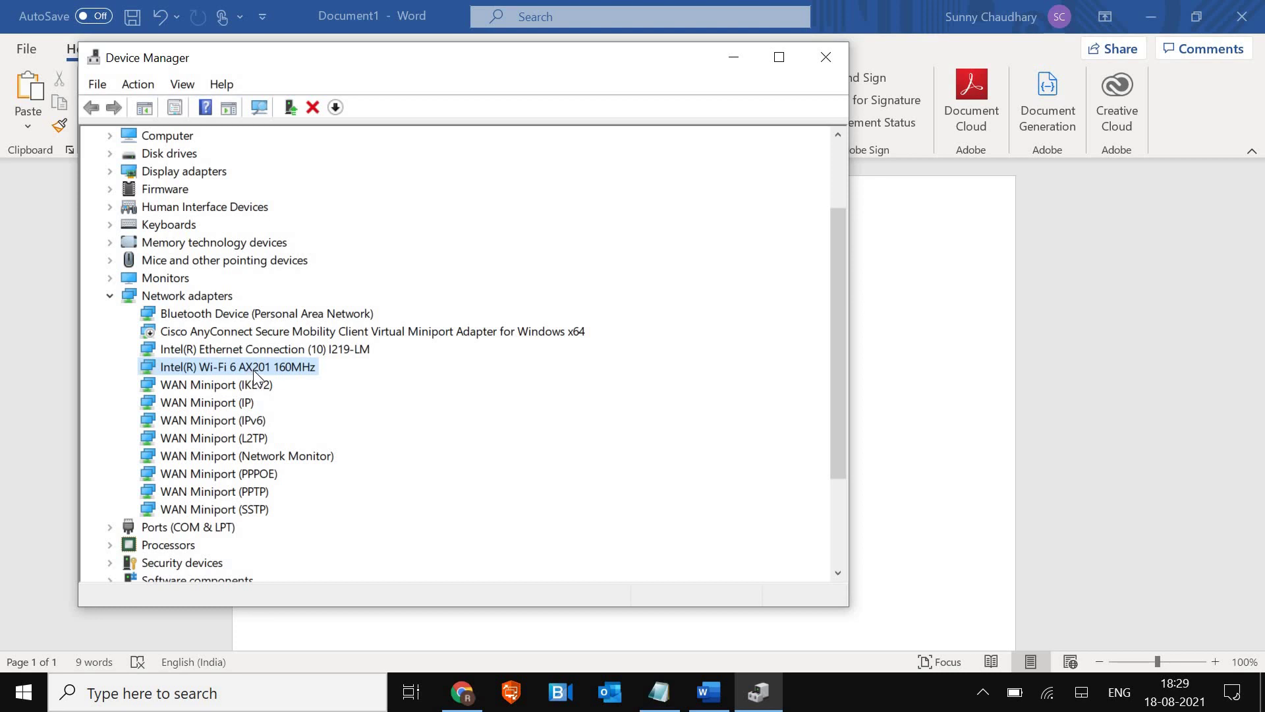
right_click(256, 376)
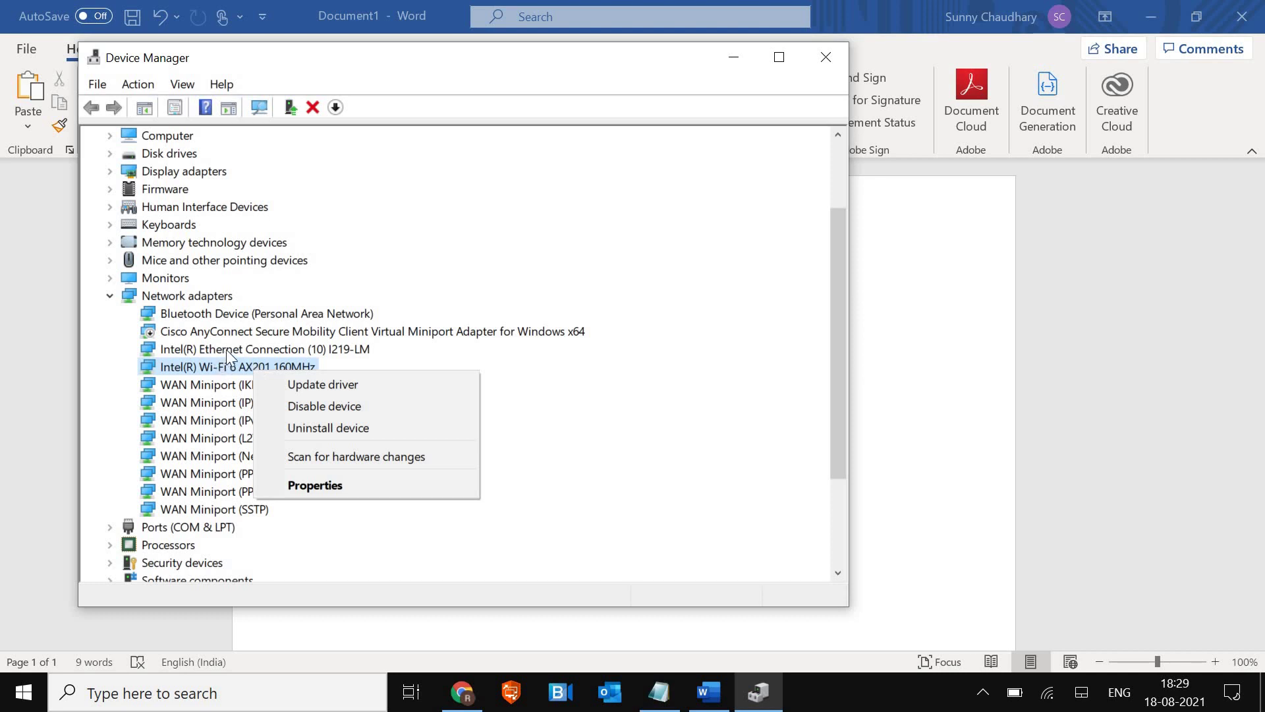
click(219, 369)
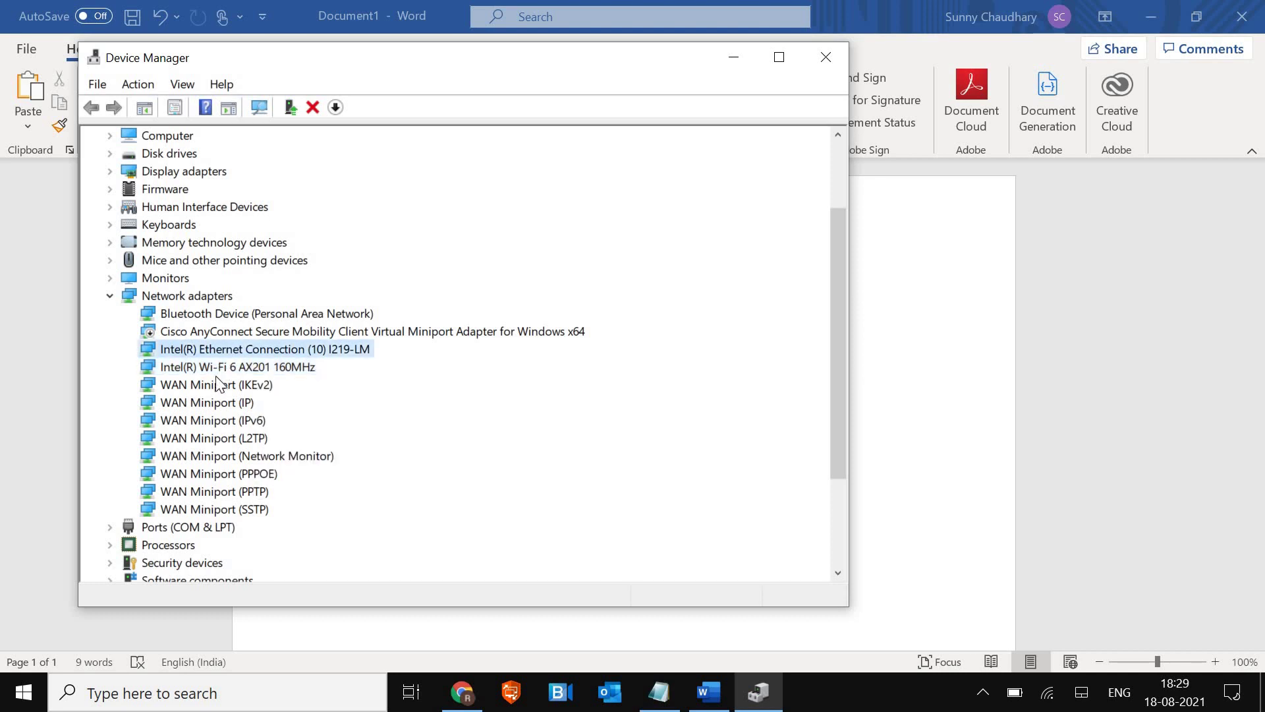
click(217, 369)
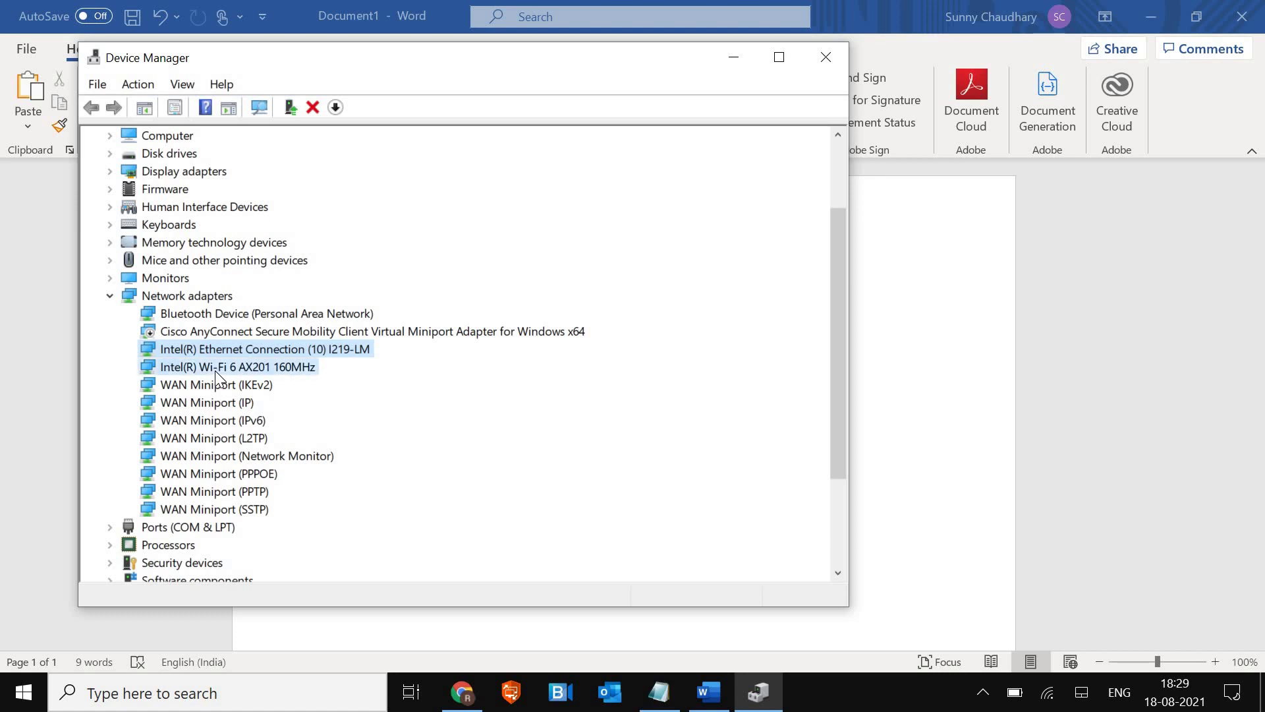
right_click(281, 369)
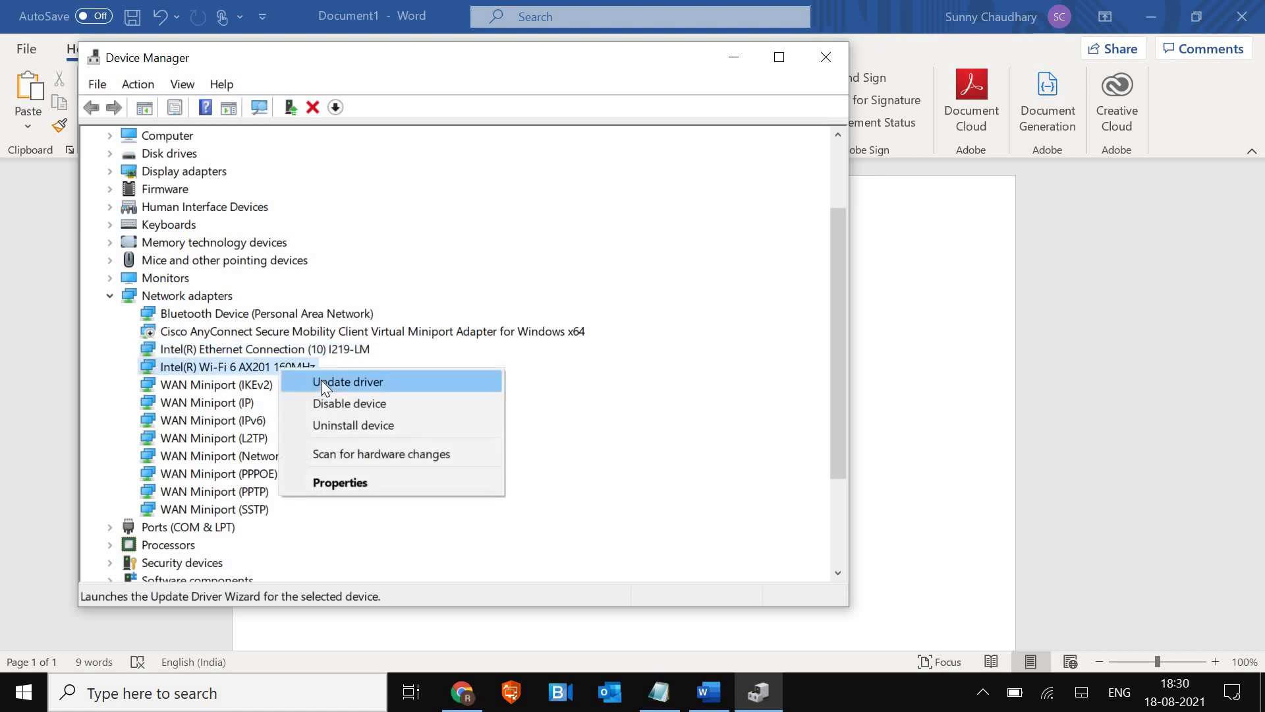
Search automatically for Intel Wi-Fi 6 AX201 drivers, confirming the best driver is installed, then close
click(322, 383)
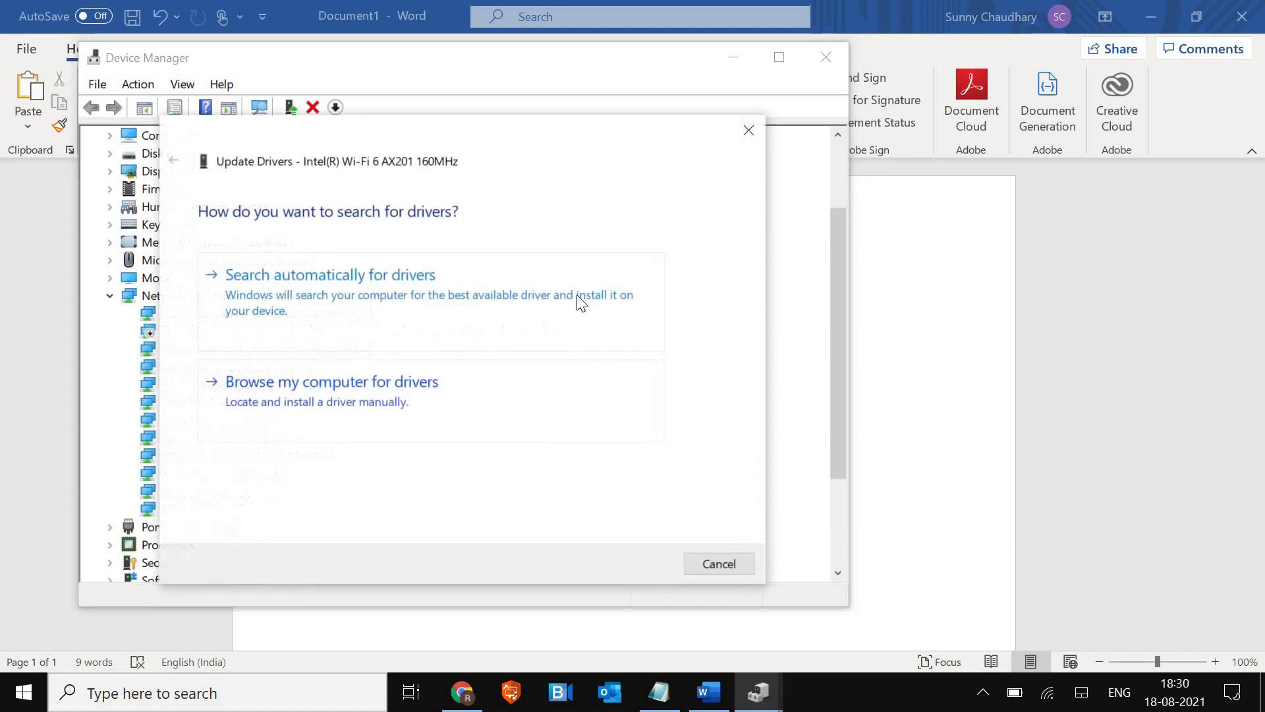
click(390, 303)
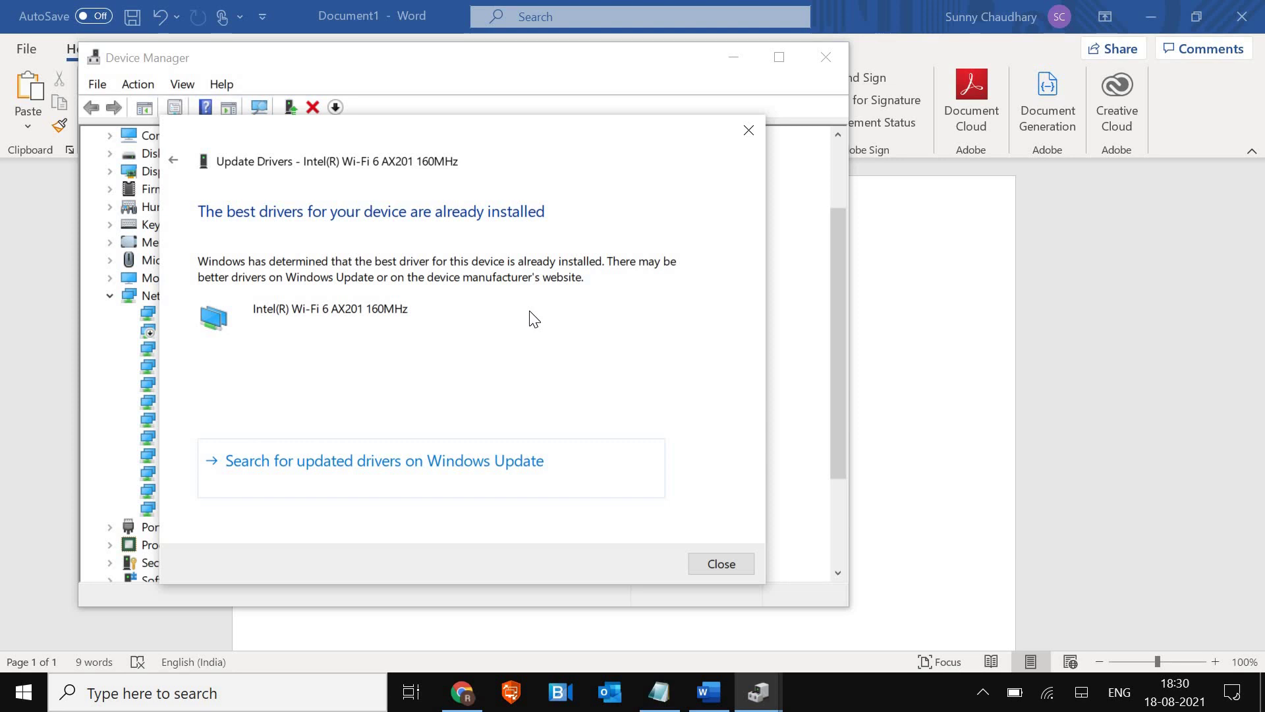
click(722, 564)
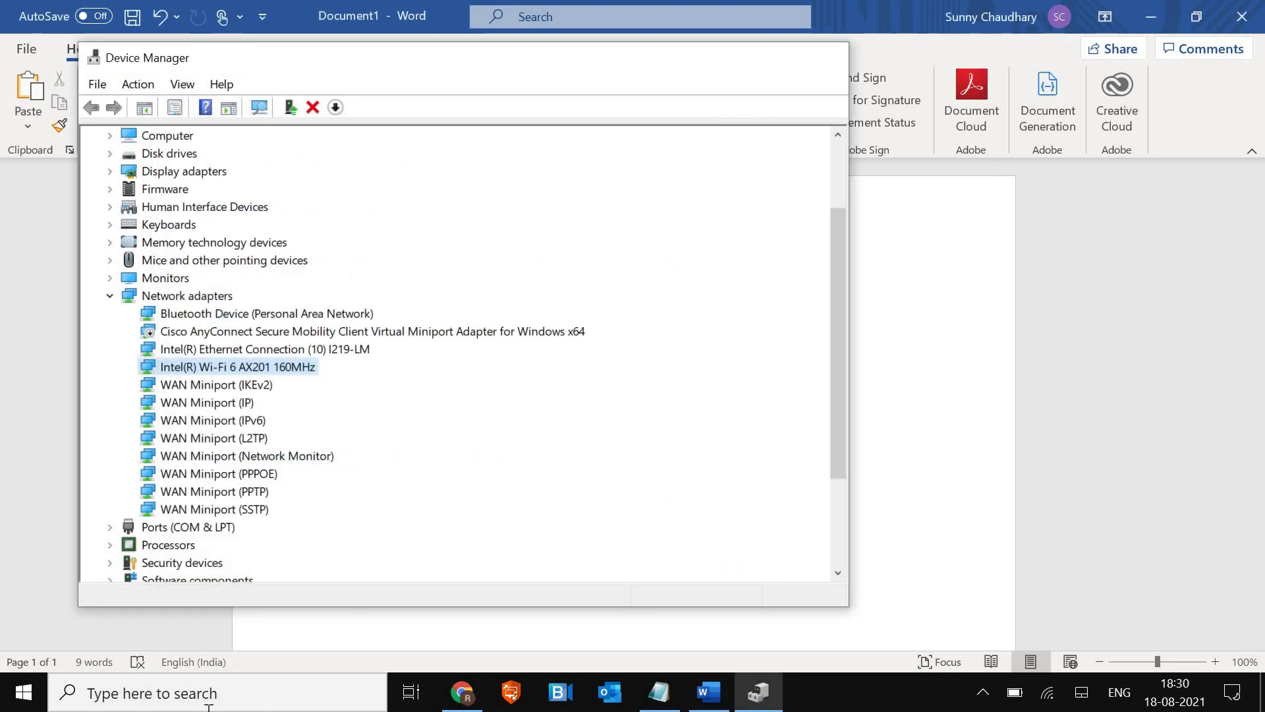
Search 'tr' for Troubleshoot settings and run the Internet Connections troubleshooter from Additional troubleshooters
click(825, 57)
click(167, 696)
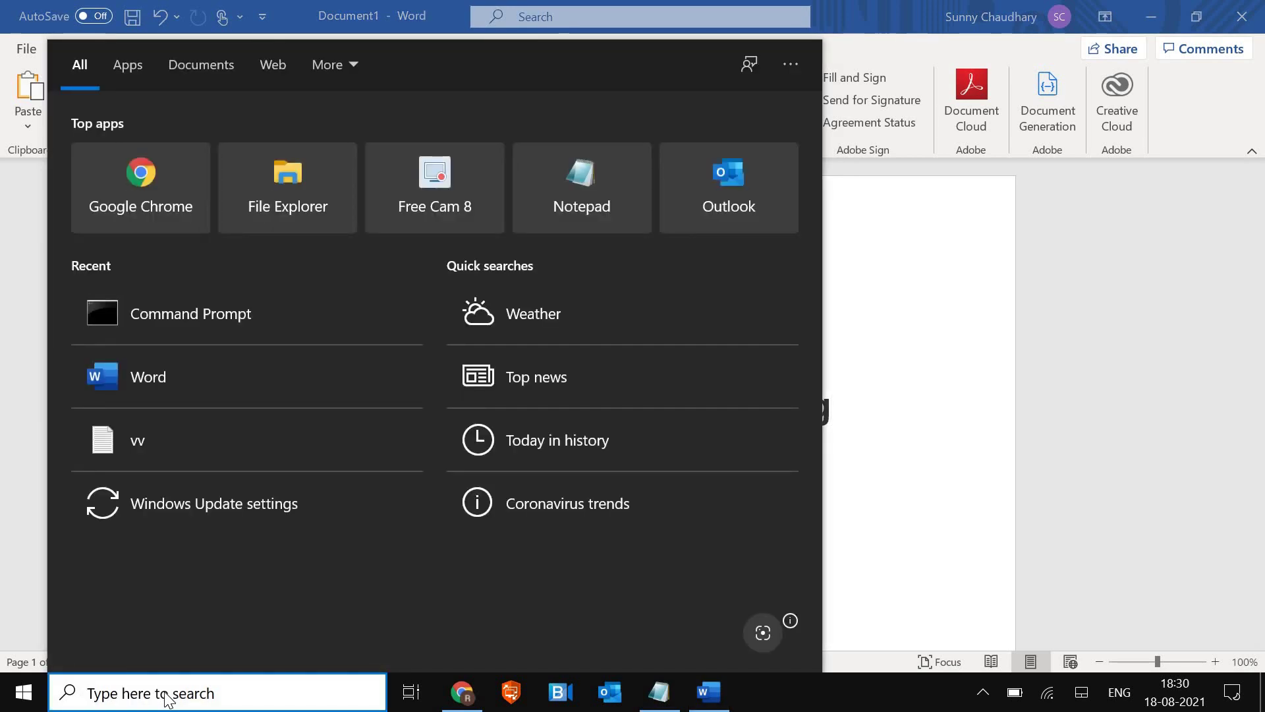
text(tr)
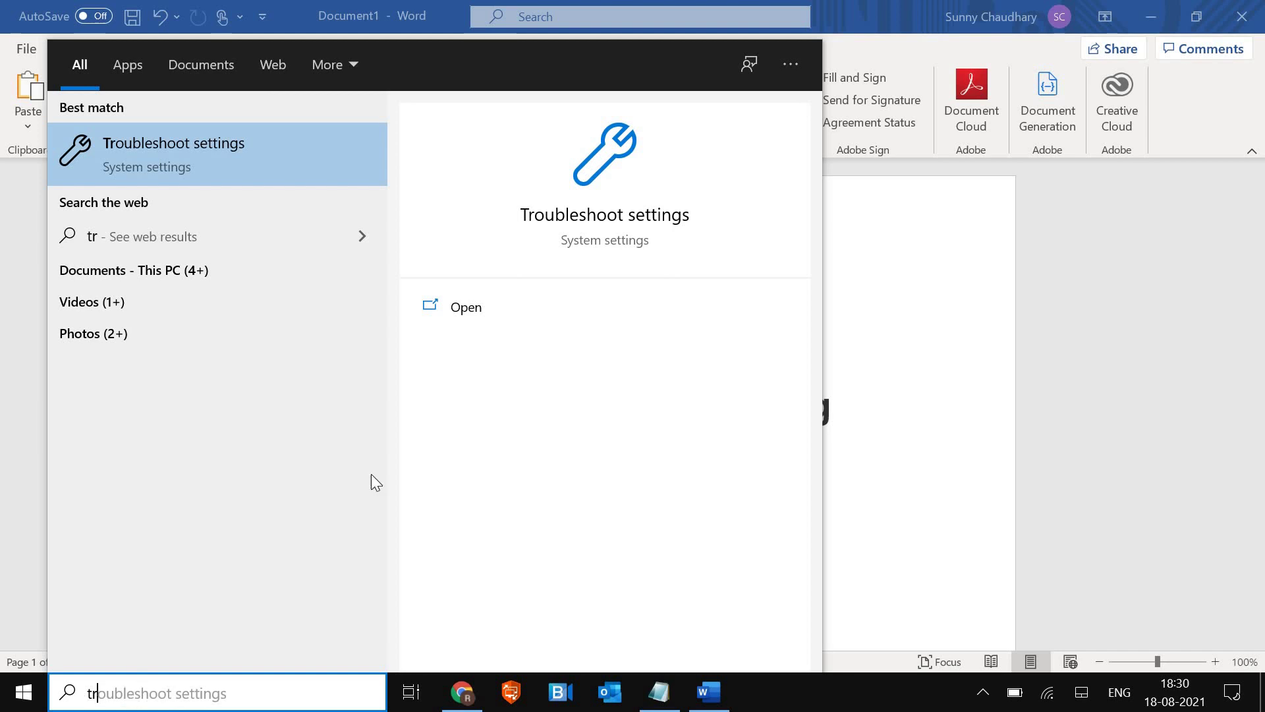
click(690, 240)
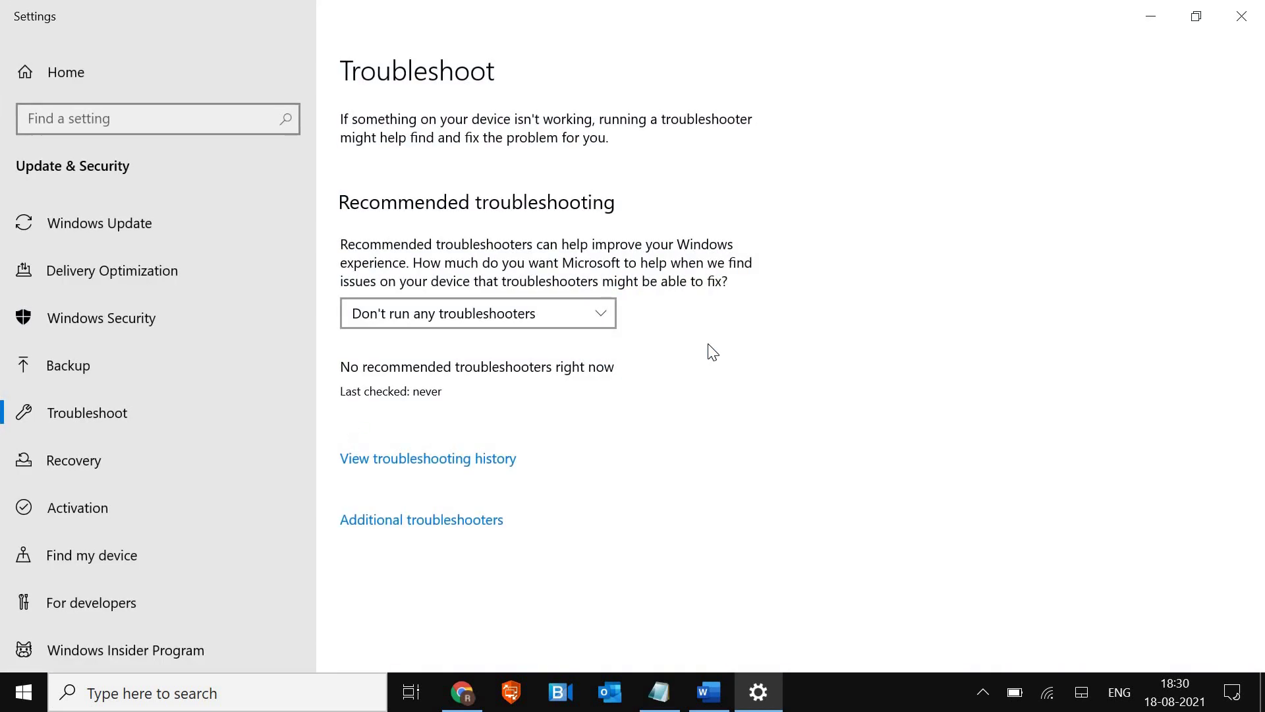
click(456, 519)
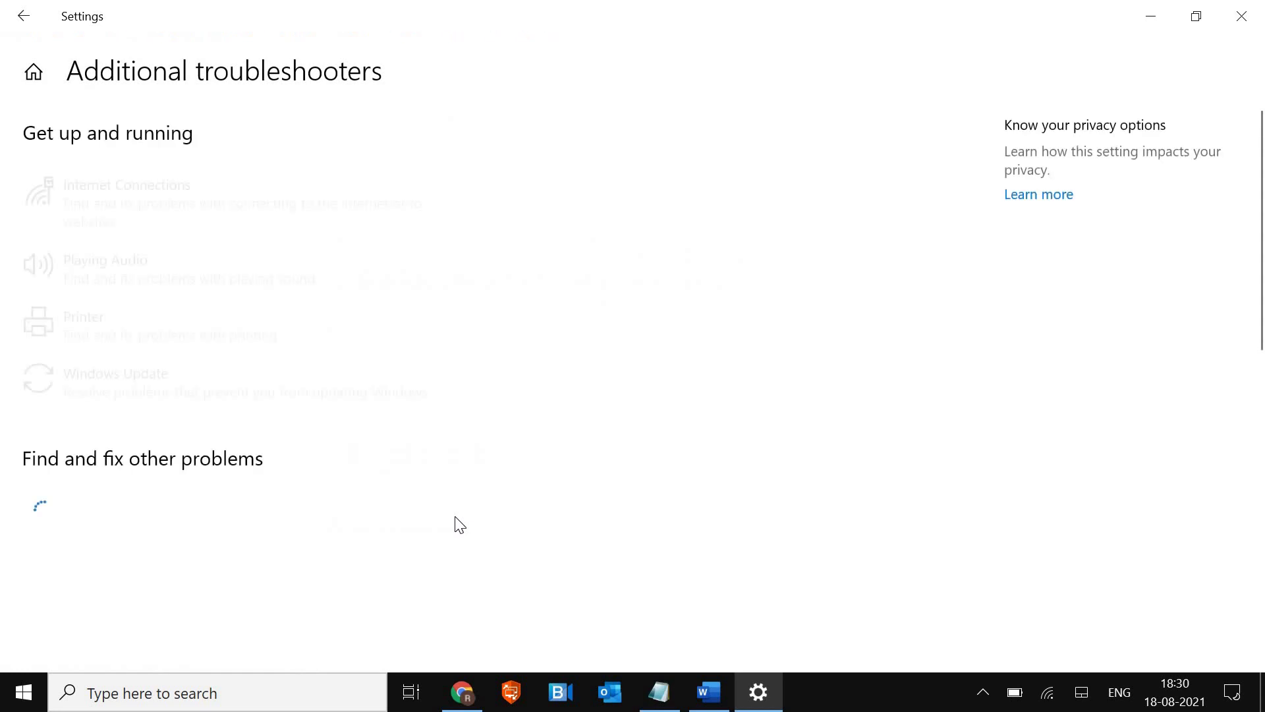
click(164, 212)
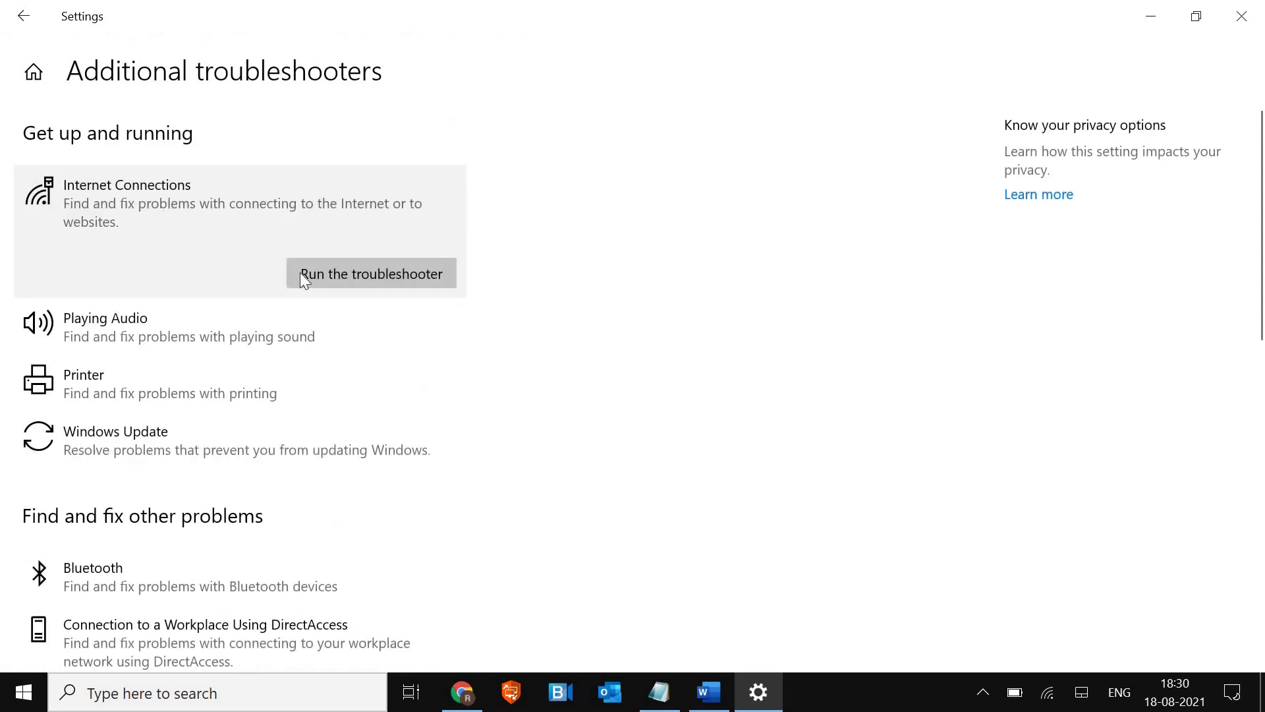
click(379, 278)
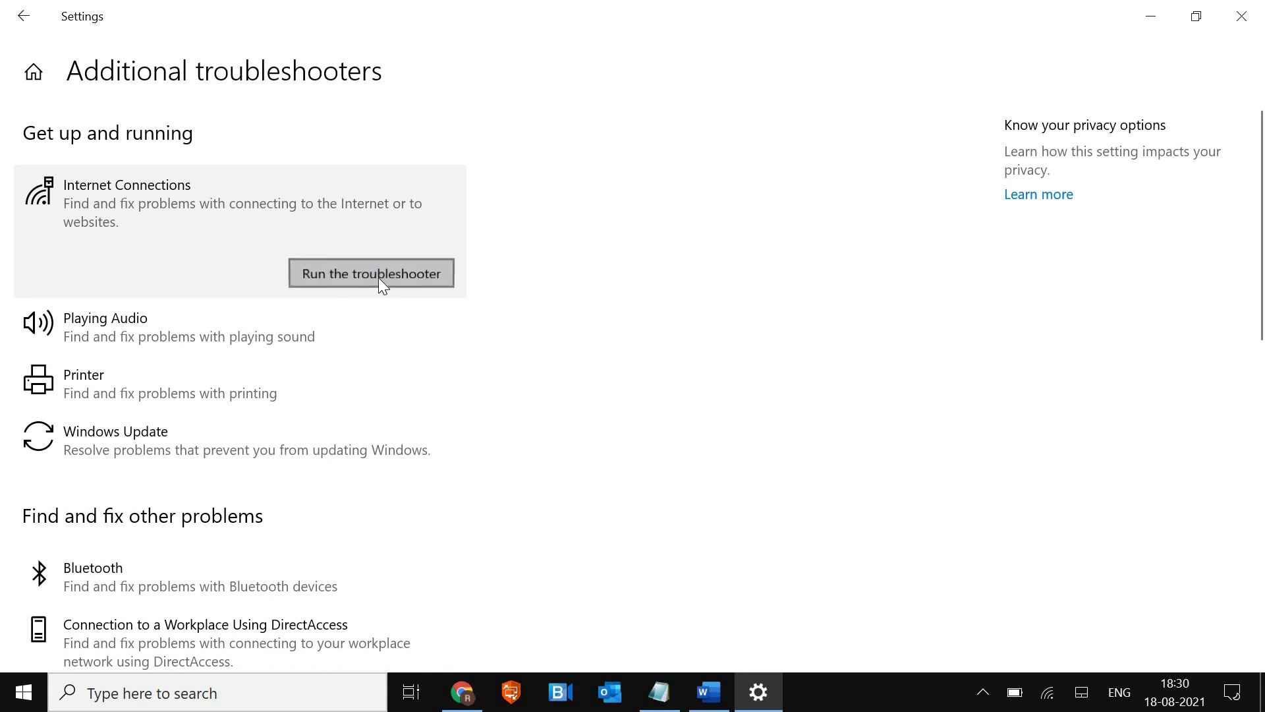